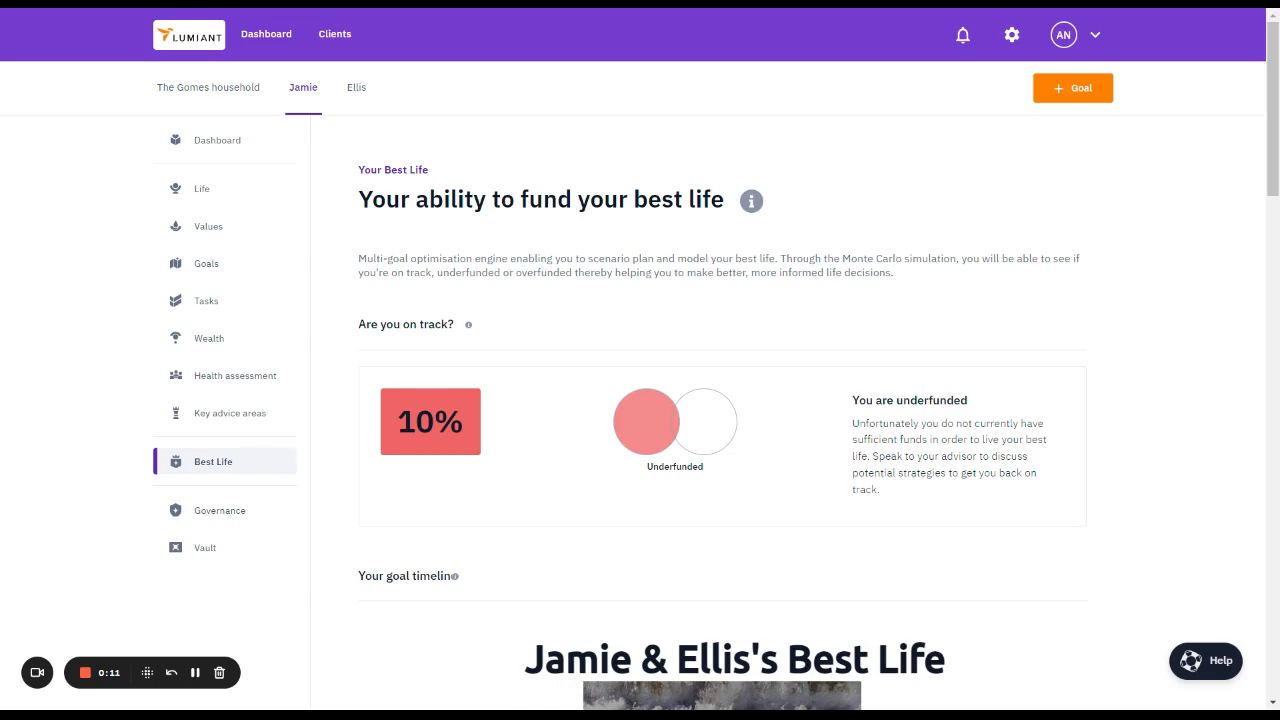
Clone the default projection in the trade-offs section and switch to Default Projection Clone
scroll(1121, 353, "down", 15)
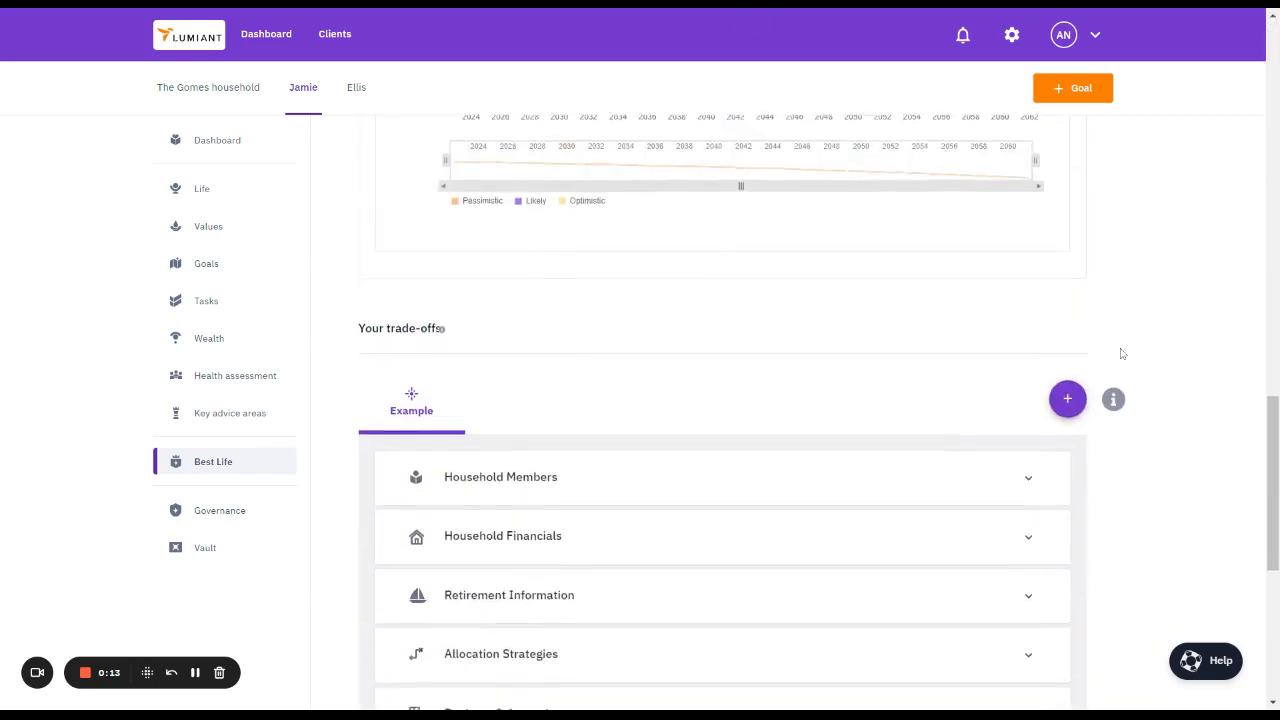
scroll(1121, 353, "down", 3)
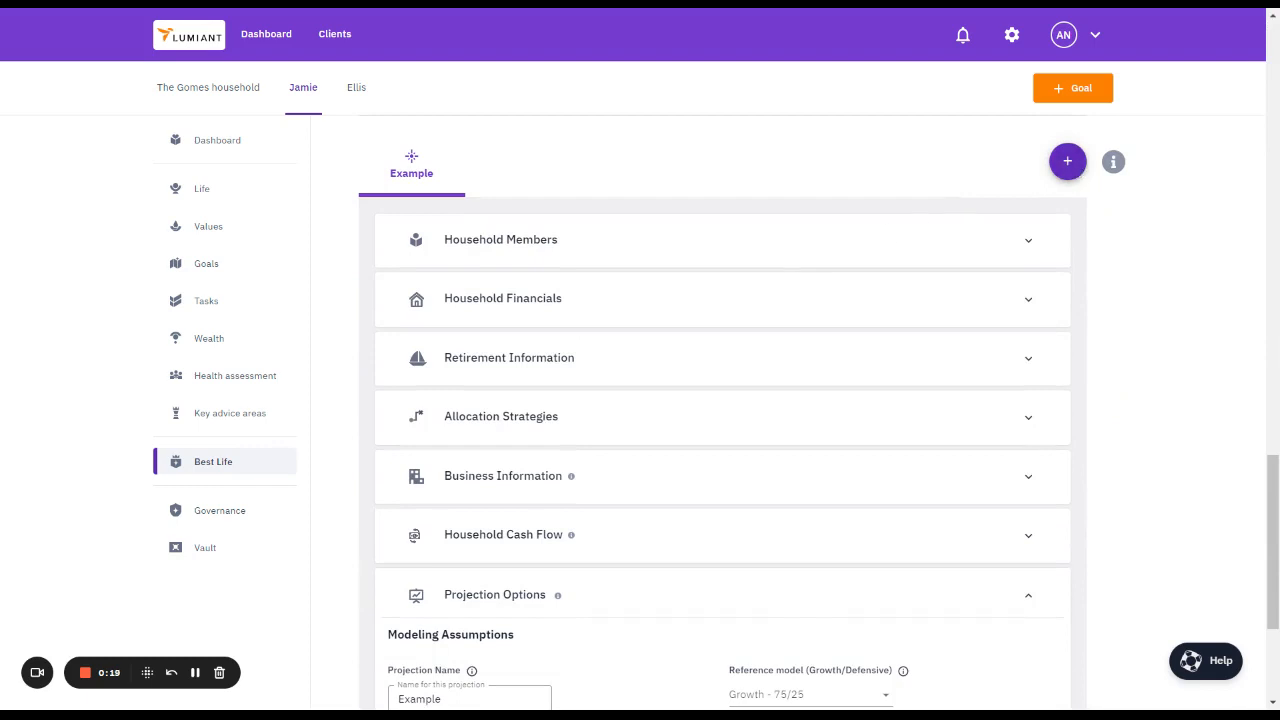
left_click(1075, 168)
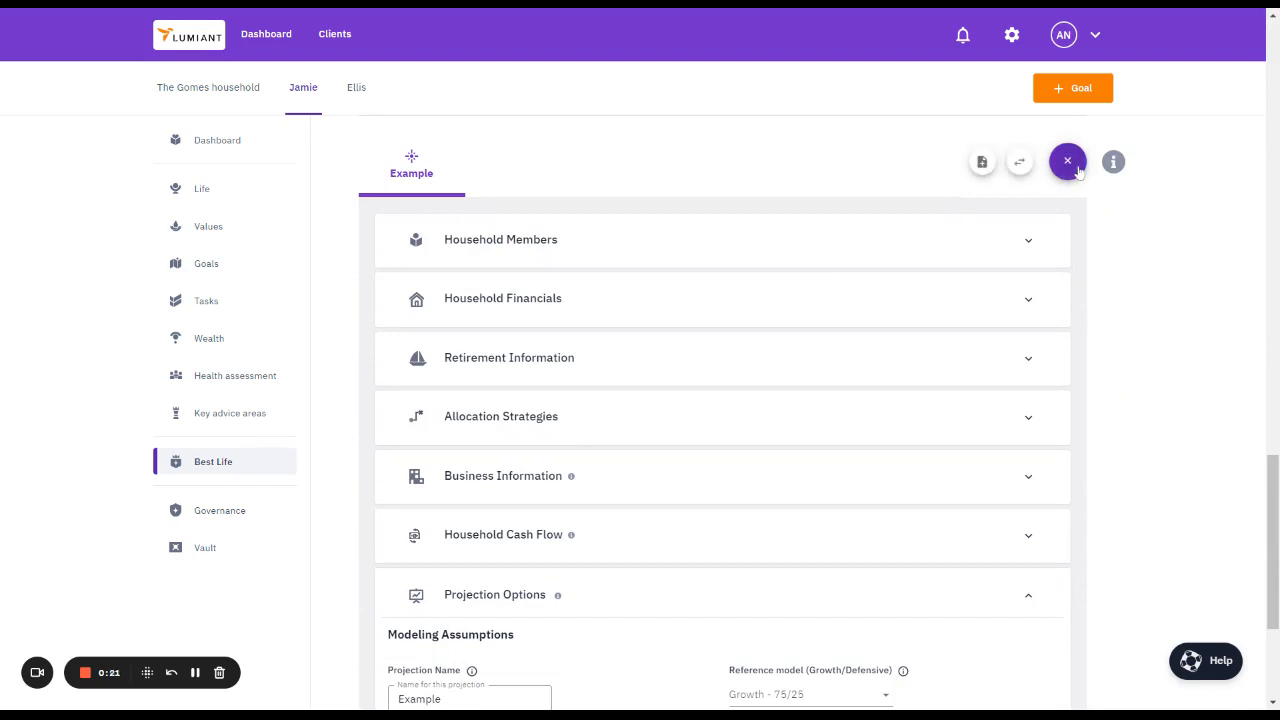
left_click(984, 162)
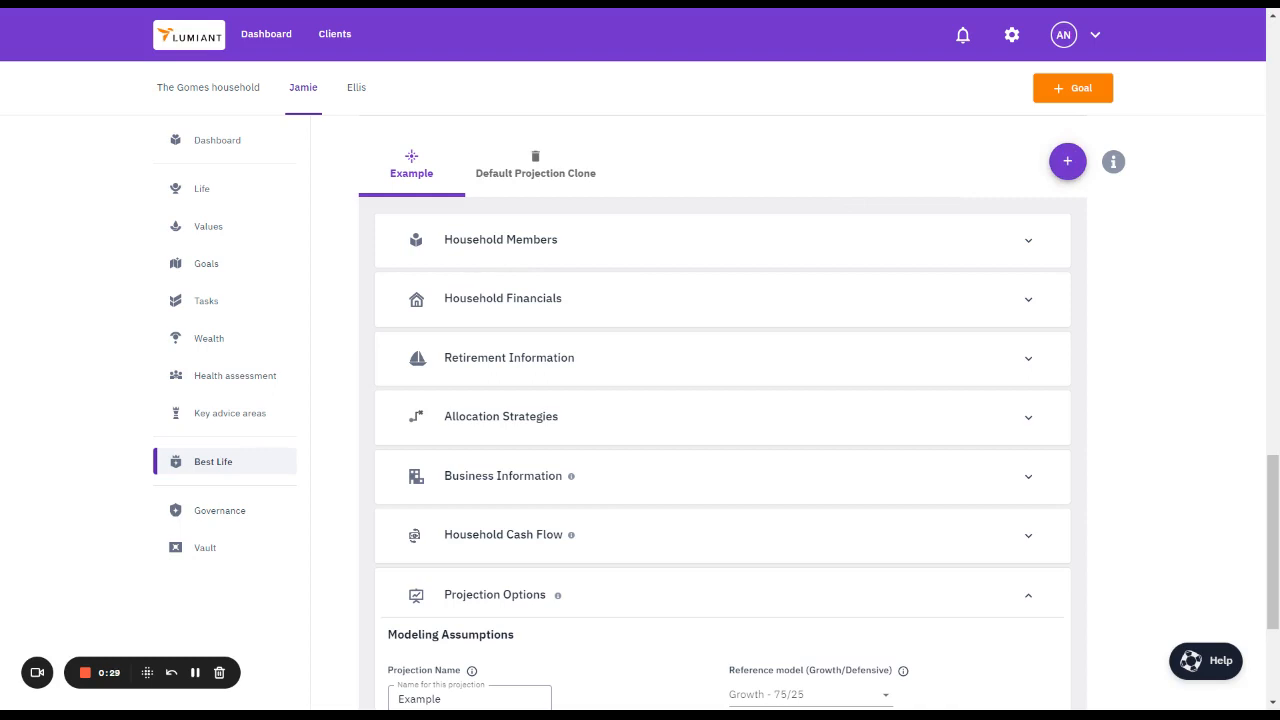
left_click(556, 174)
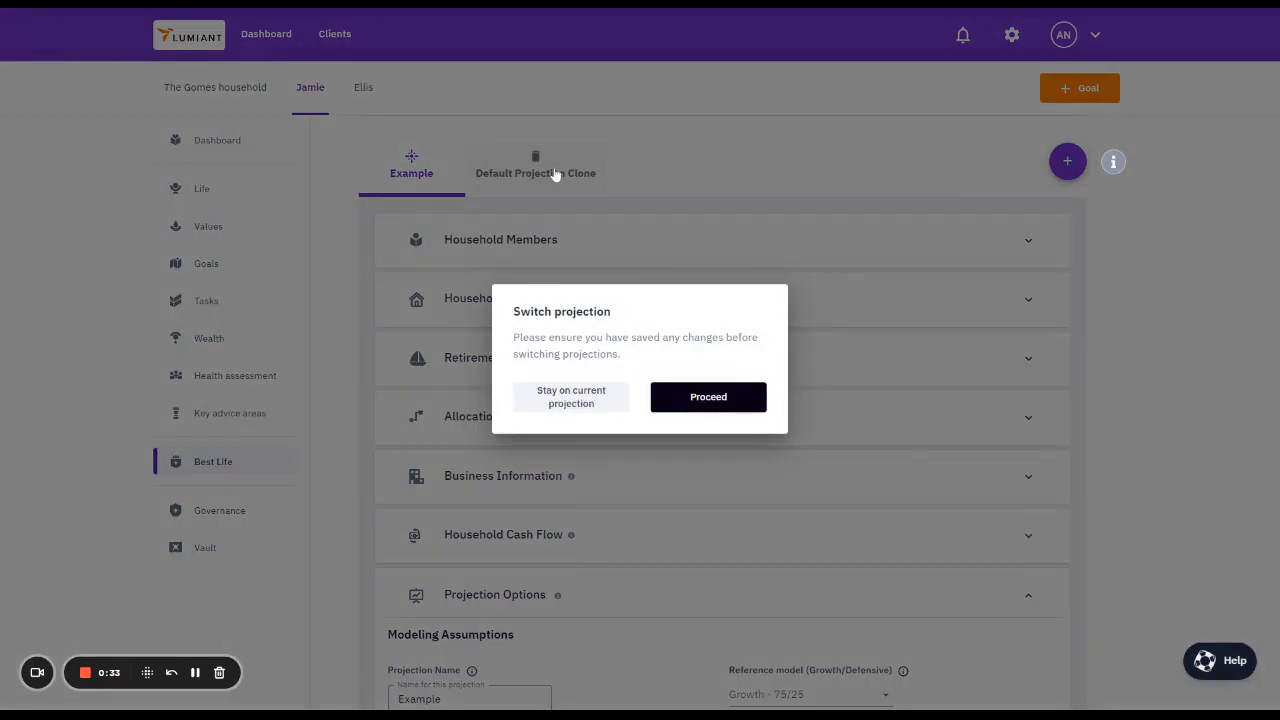
left_click(708, 398)
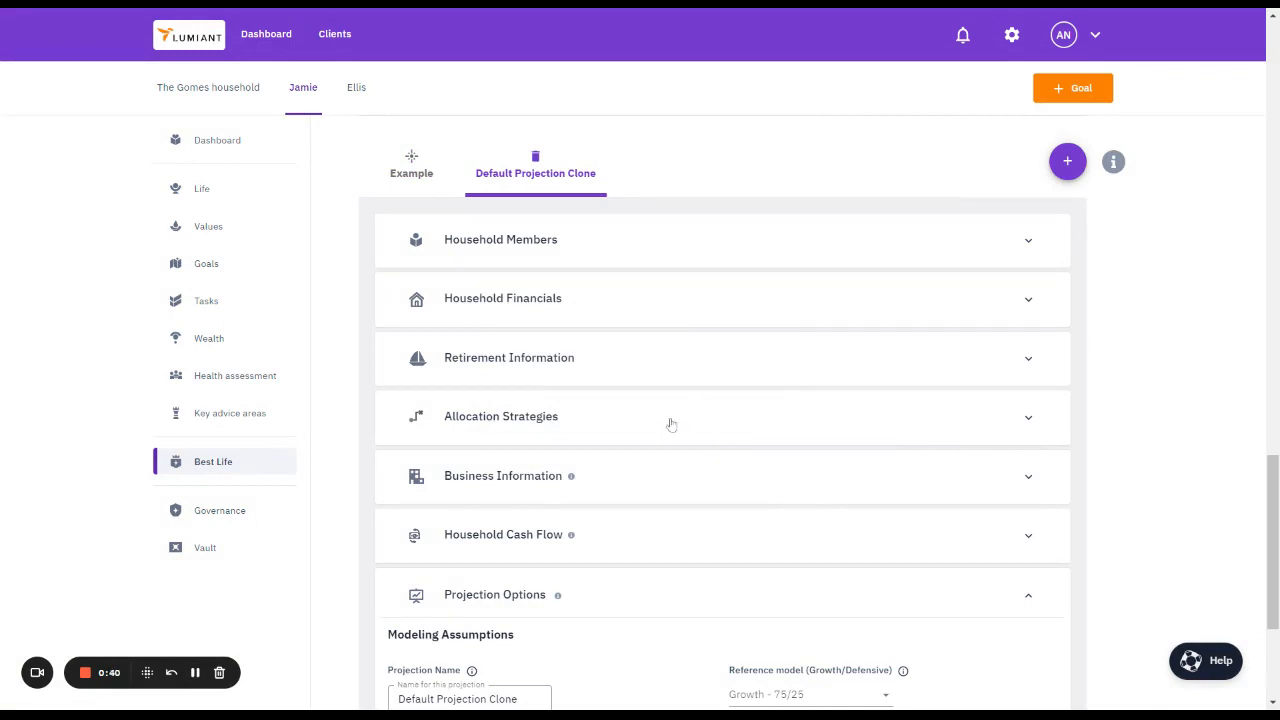
Open Allocation Strategies and examine the Excess Cash Allocation Strategy guidance and its allocation options
left_click(586, 425)
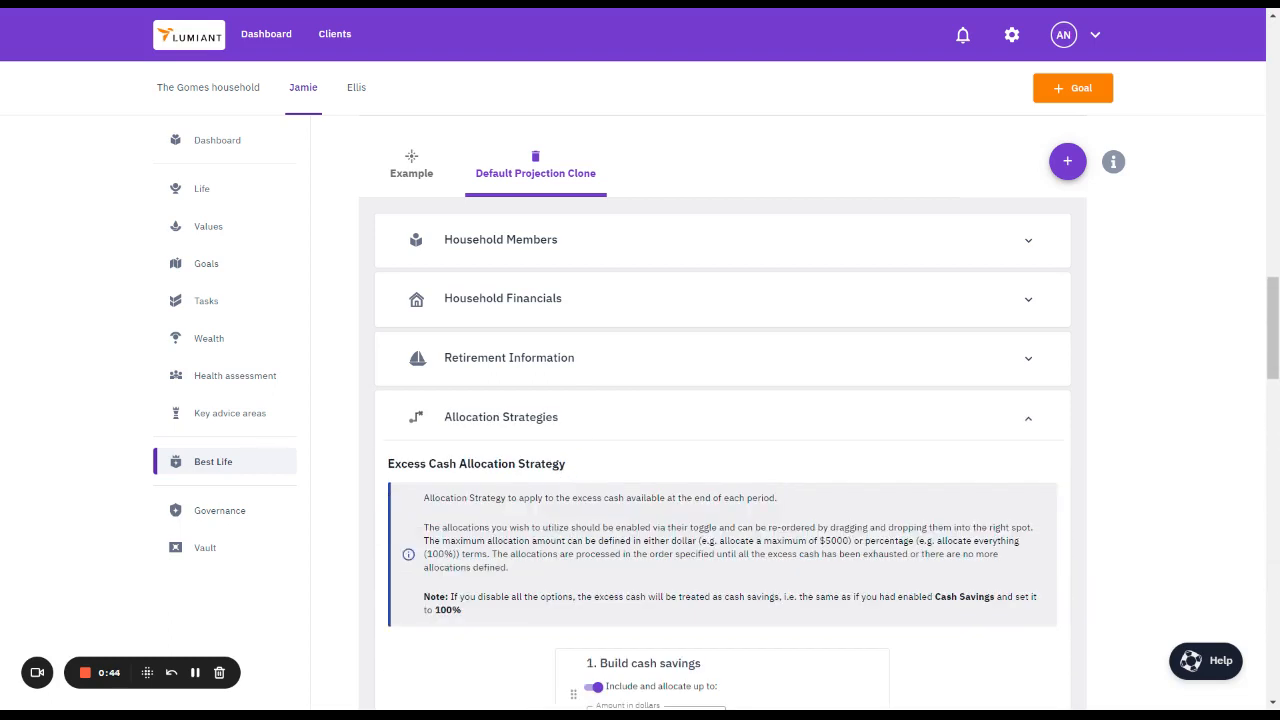
scroll(592, 433, "down", 1)
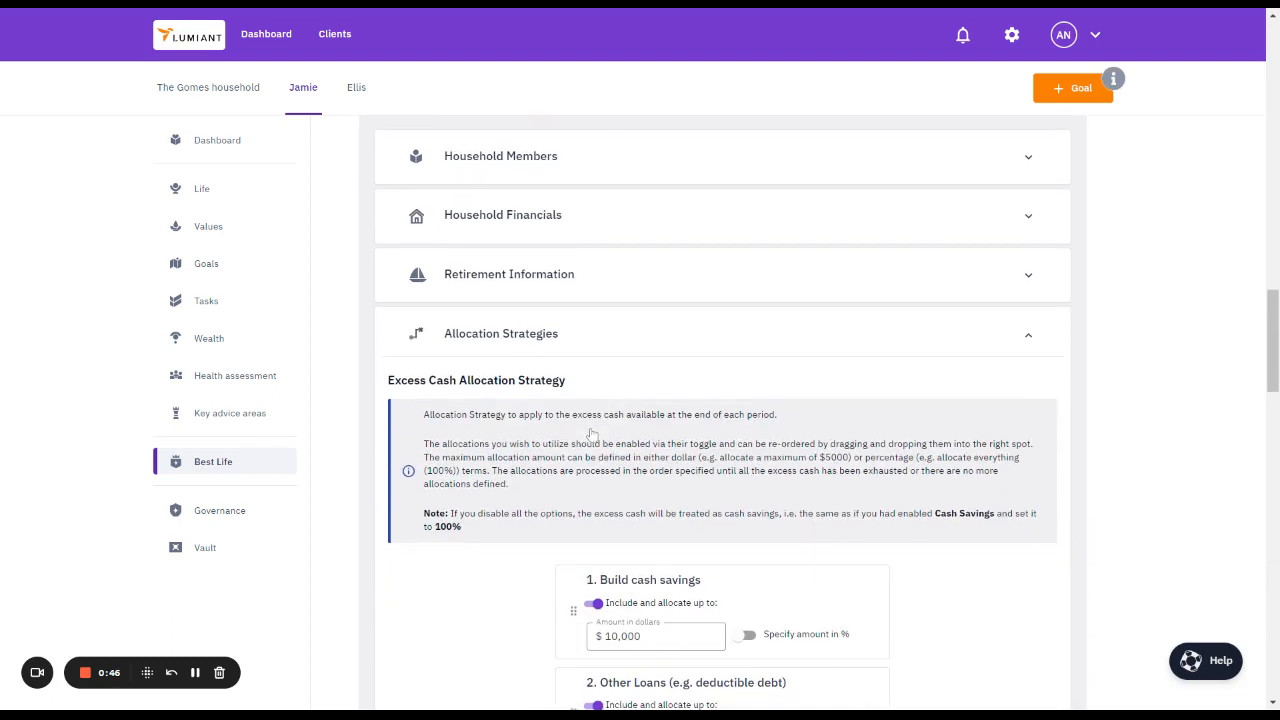
scroll(592, 433, "down", 1)
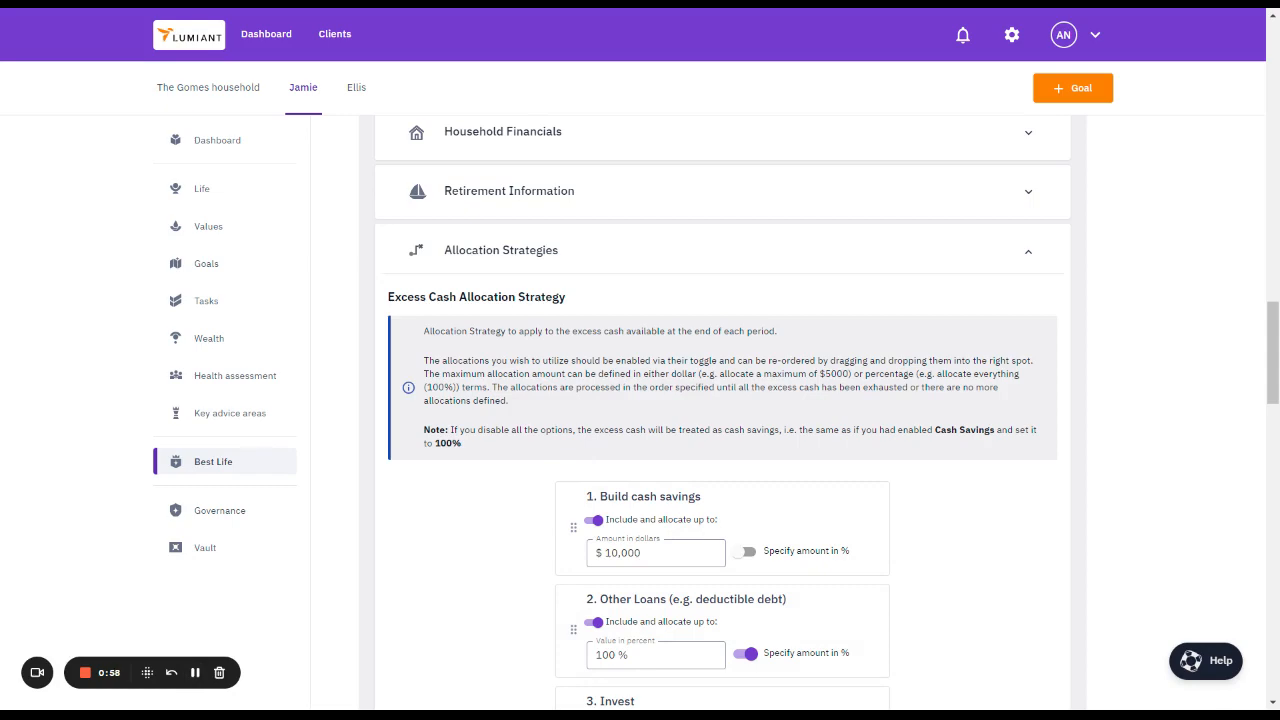
scroll(543, 513, "down", 3)
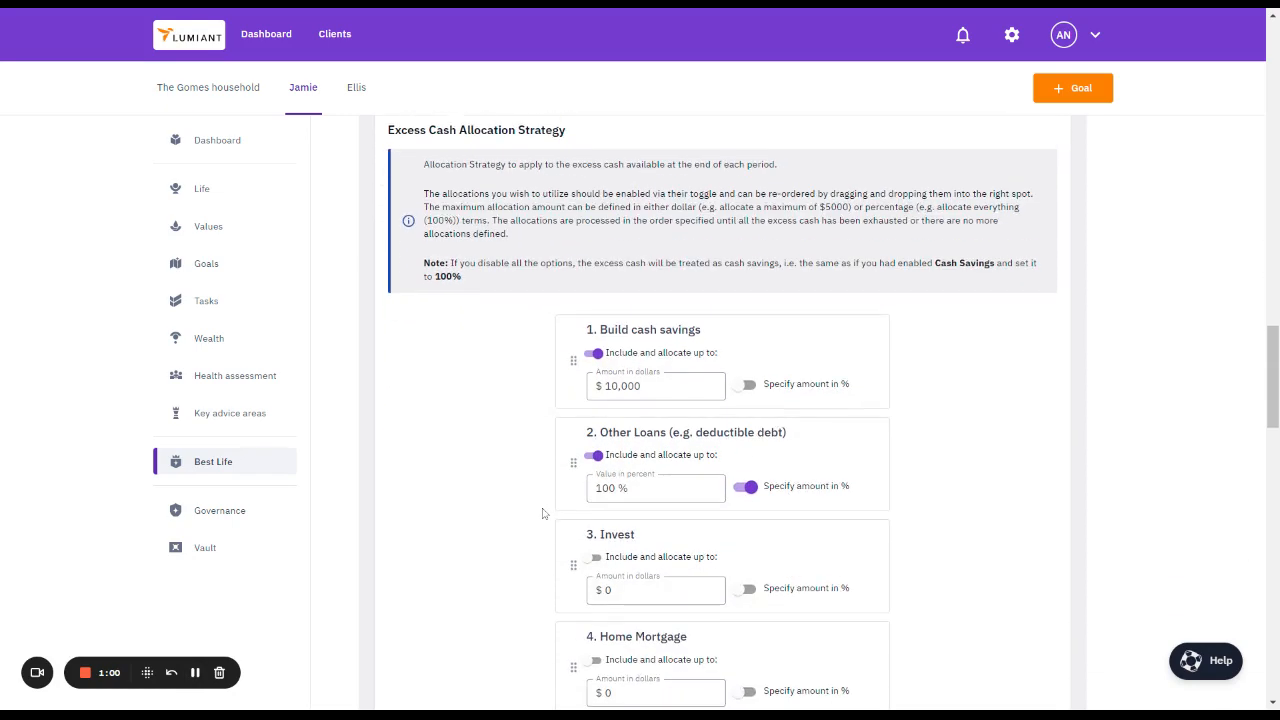
scroll(543, 513, "down", 3)
scroll(543, 513, "down", 3)
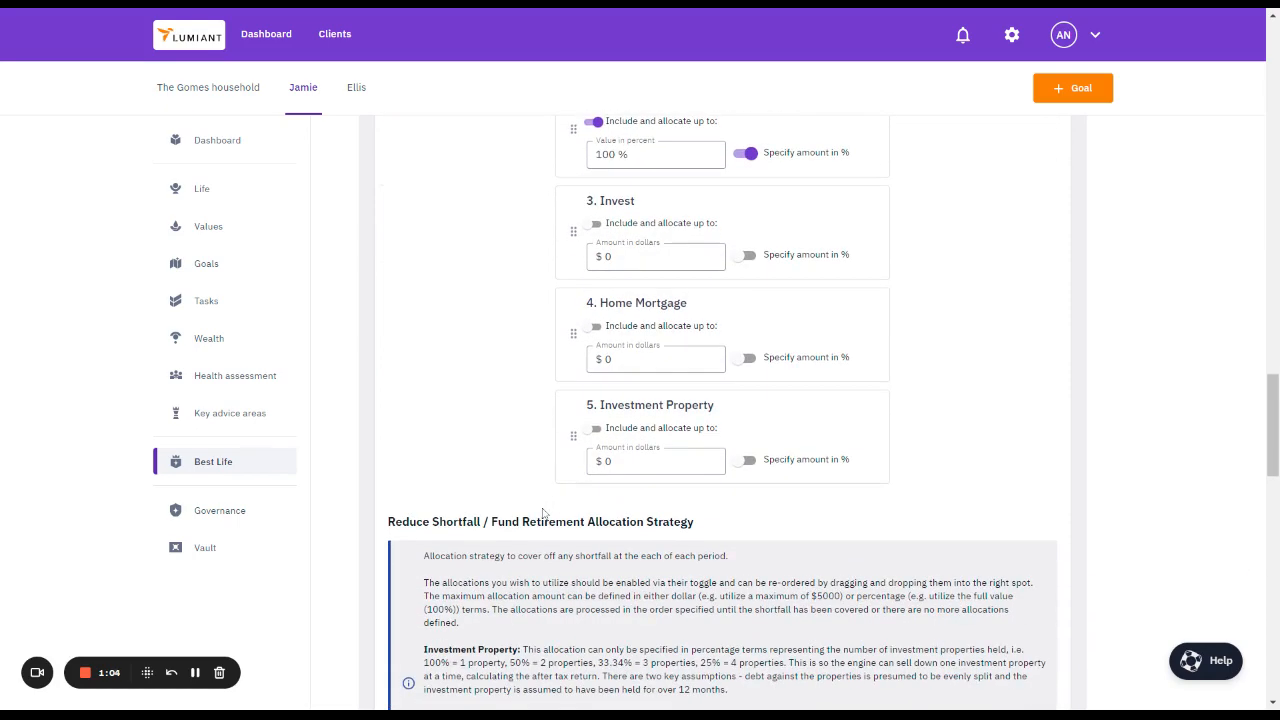
scroll(543, 513, "down", 2)
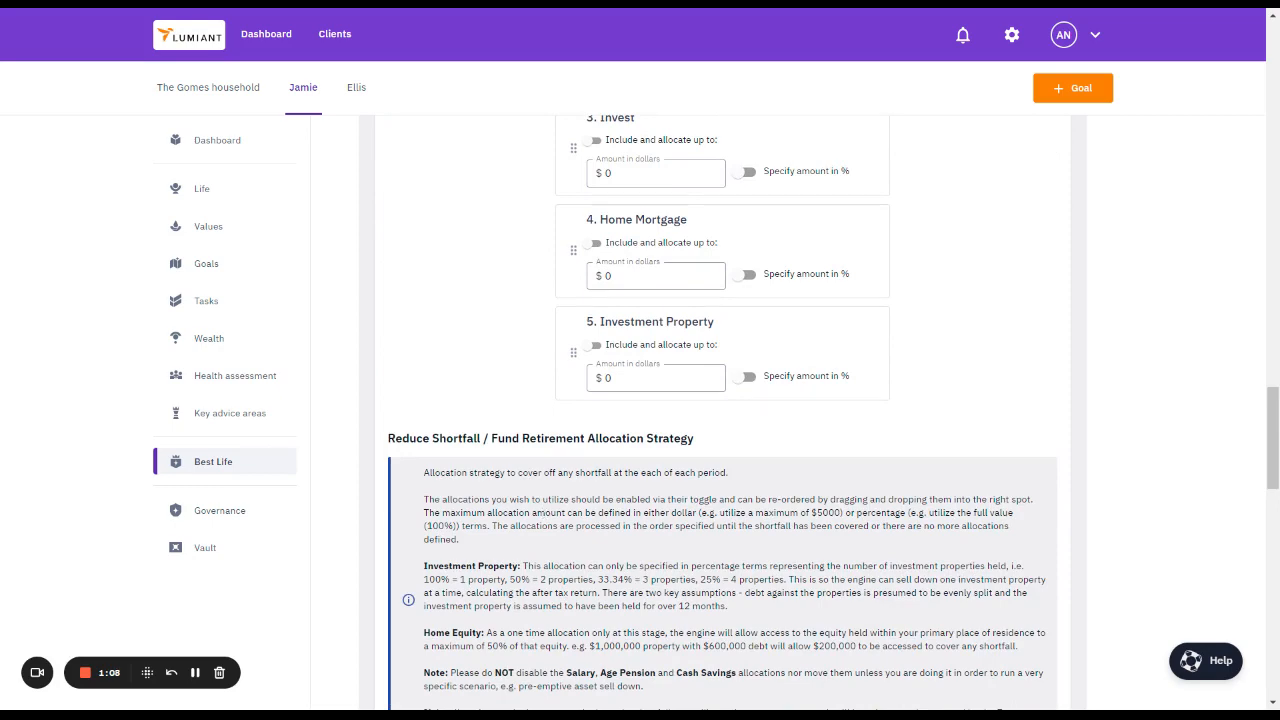
scroll(722, 420, "down", 2)
scroll(943, 450, "up", 2)
scroll(943, 450, "up", 4)
scroll(943, 450, "up", 4)
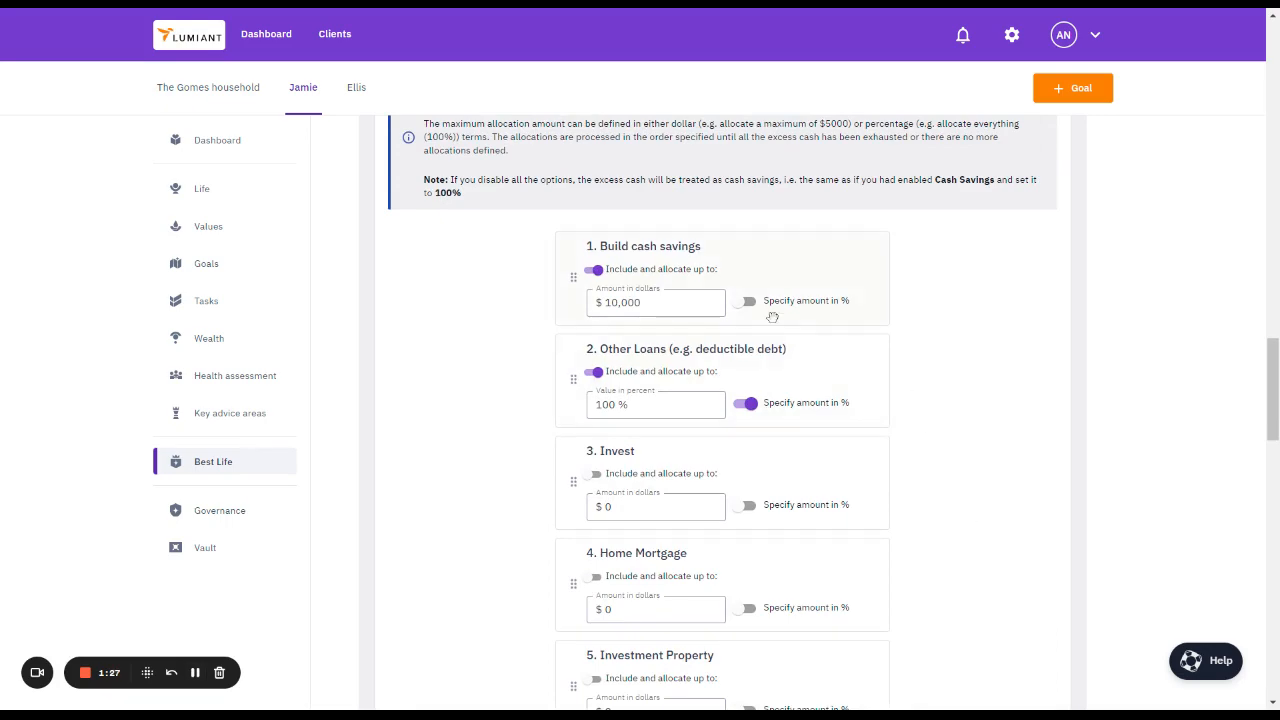
scroll(771, 389, "down", 3)
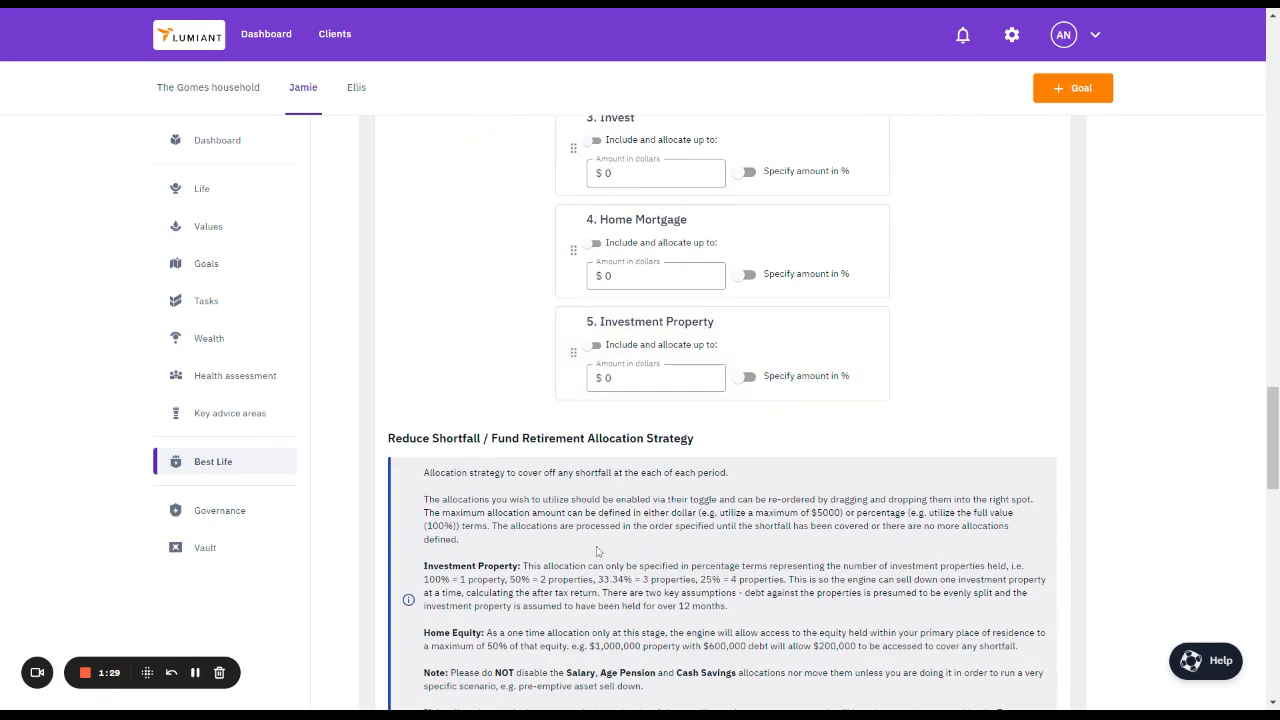
left_click(195, 672)
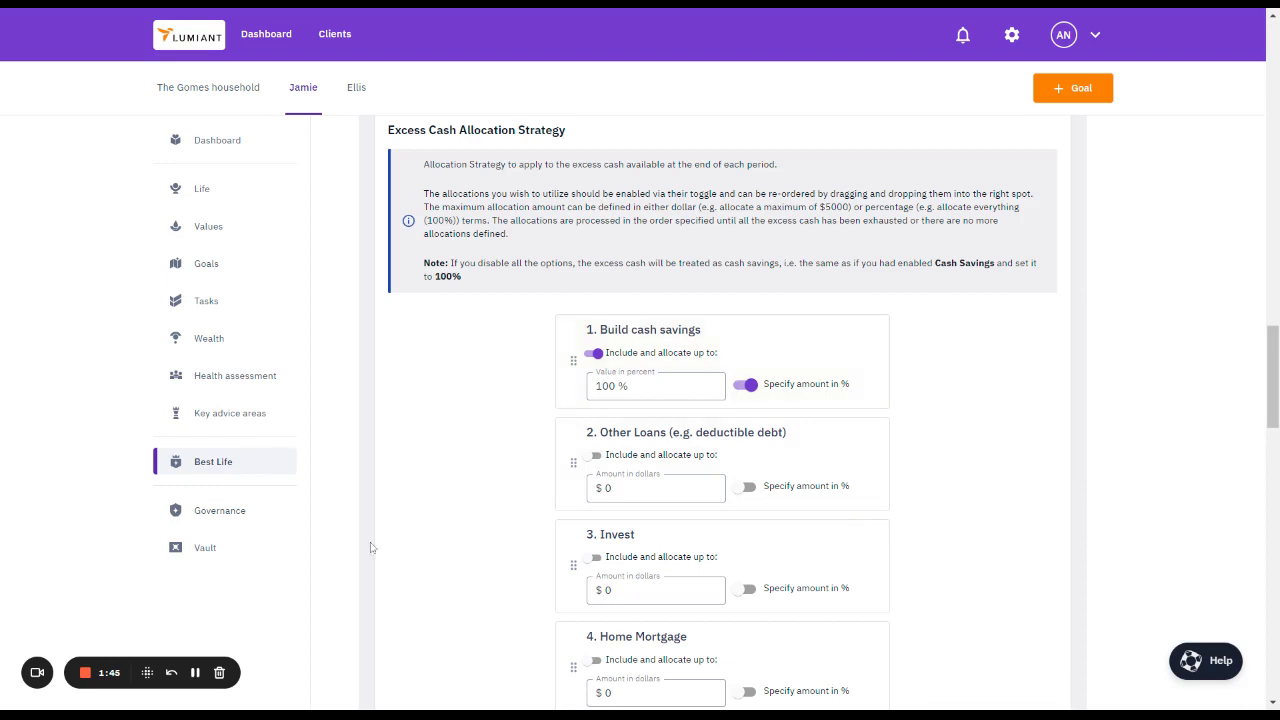
Specify the Build cash savings allocation in dollars and set its amount to $10,000
left_click(745, 384)
left_click(655, 386)
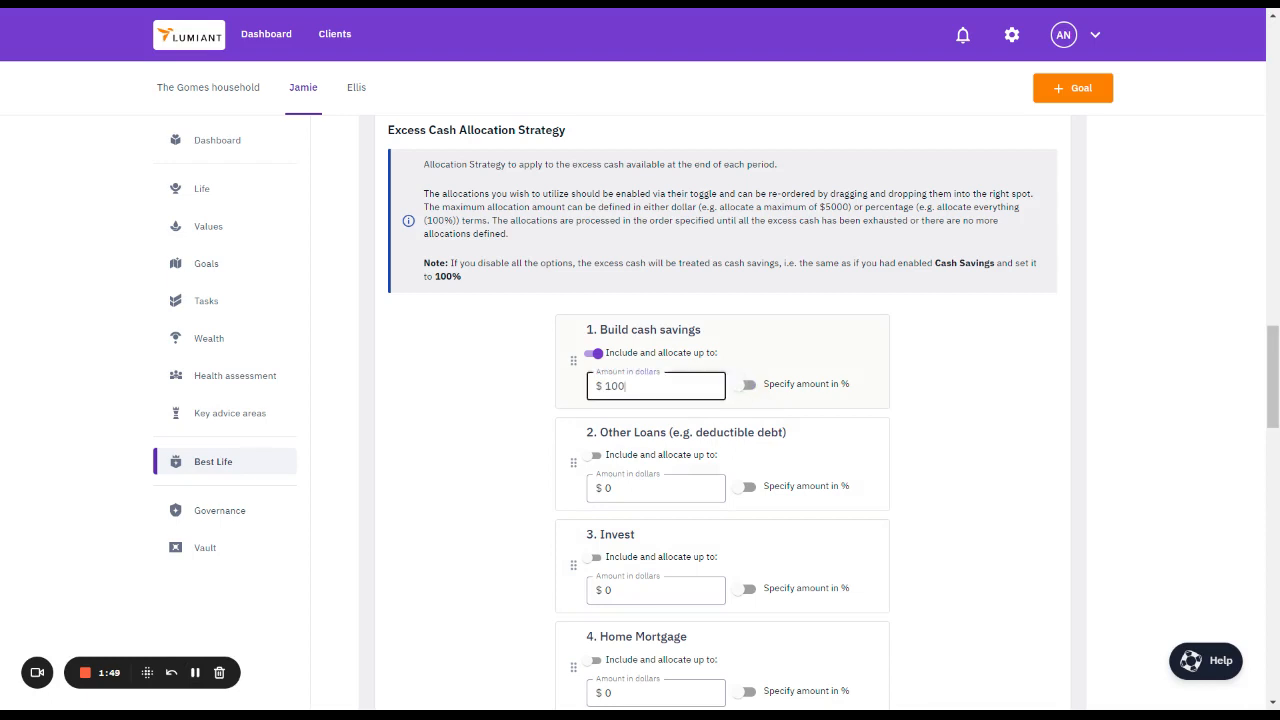
key("BackSpace")
key("BackSpace")
type("00")
key("BackSpace")
type("000")
left_click(196, 673)
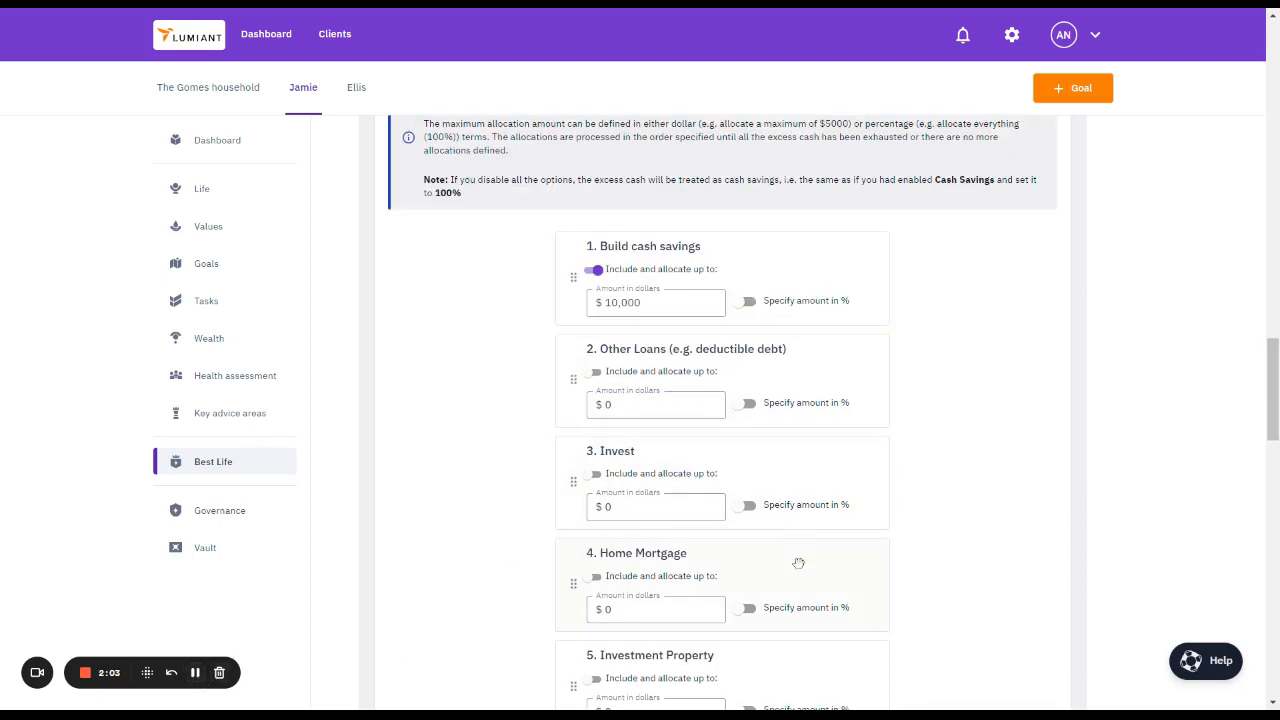
Move Home Mortgage to second place in the excess cash allocations and set its value to 100 percent
left_click_drag(800, 563, 810, 376)
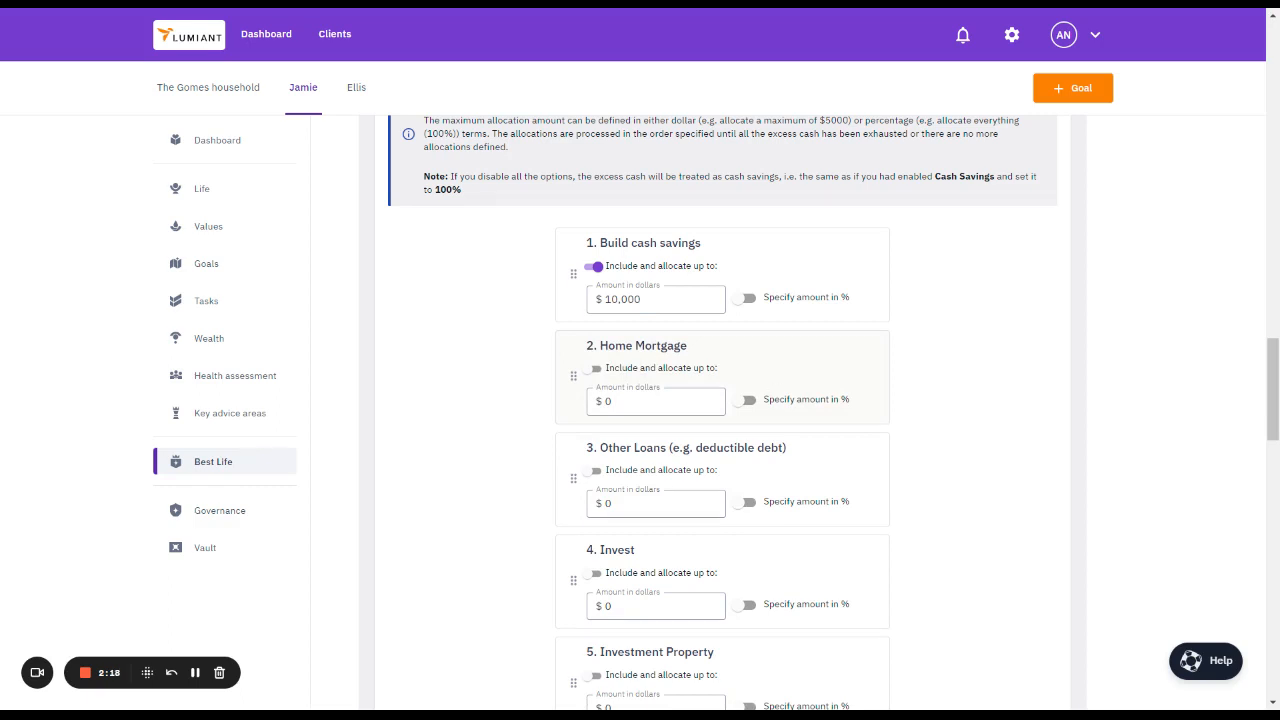
left_click(746, 400)
left_click(603, 401)
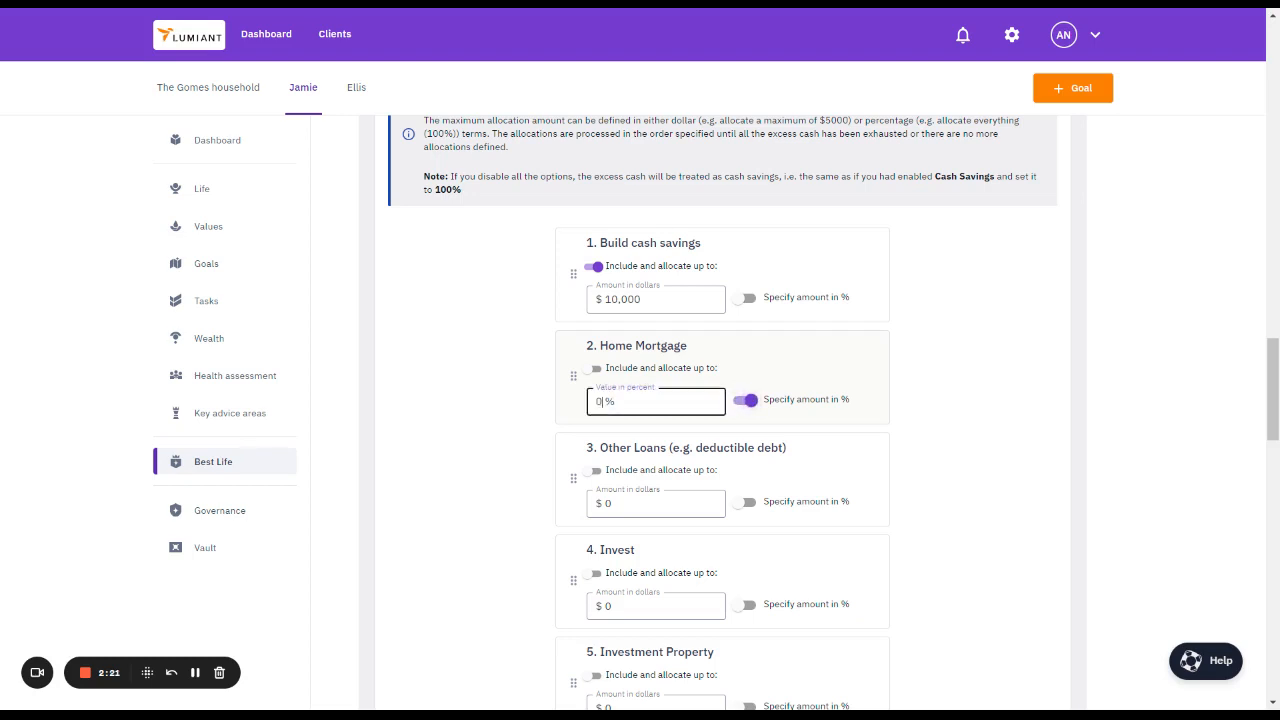
type("10")
left_click(970, 443)
Examine the Reduce Shortfall / Fund Retirement Allocation Strategy notes and the order of its funding sources
scroll(966, 437, "down", 5)
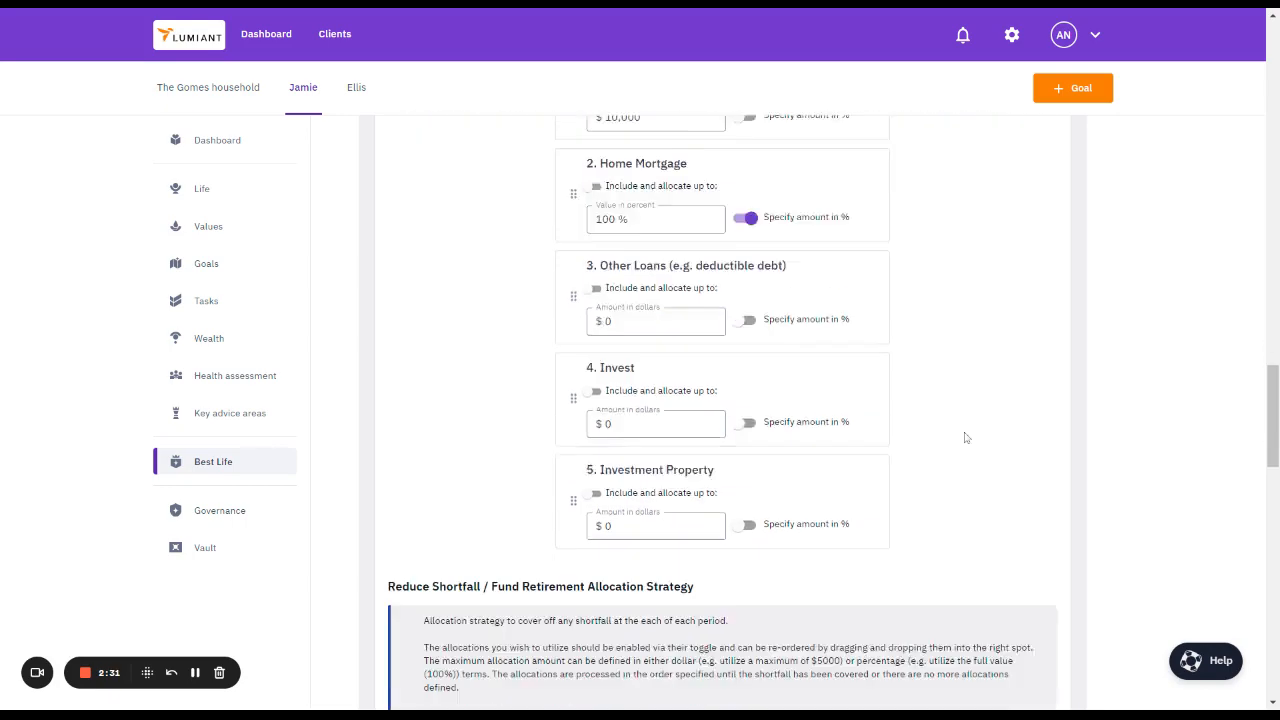
scroll(966, 437, "down", 1)
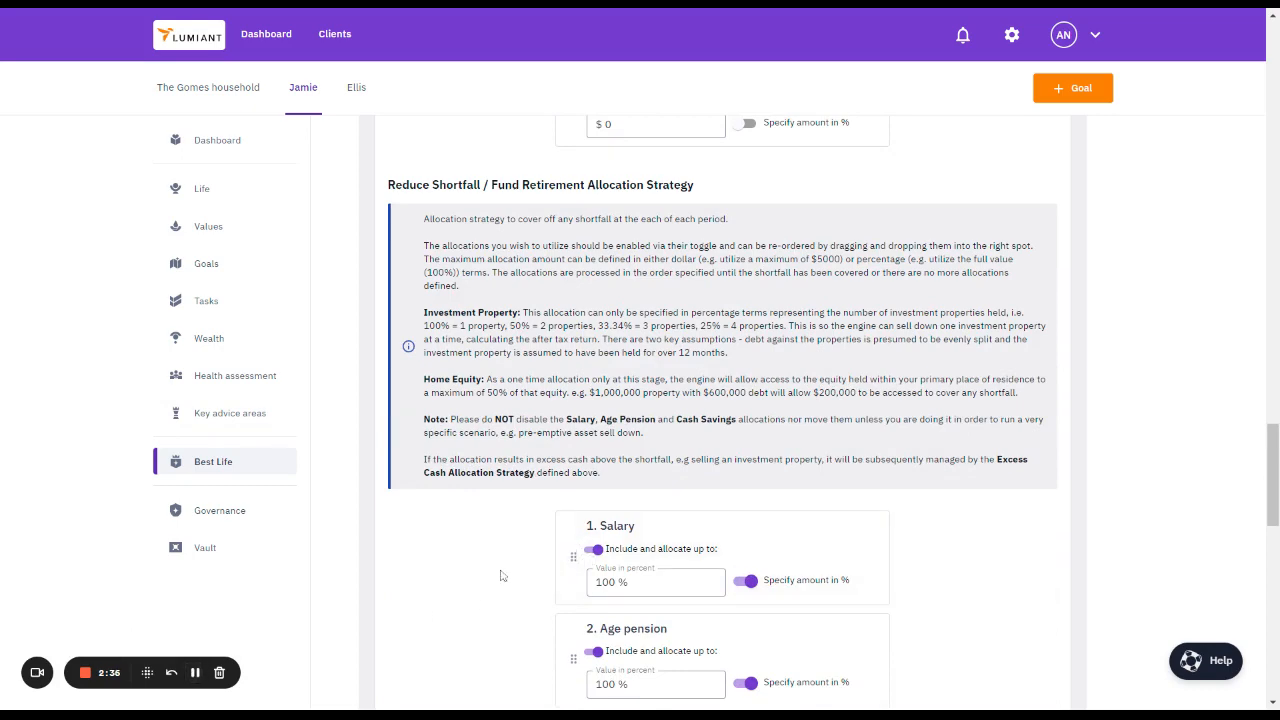
scroll(490, 575, "down", 1)
scroll(487, 575, "down", 1)
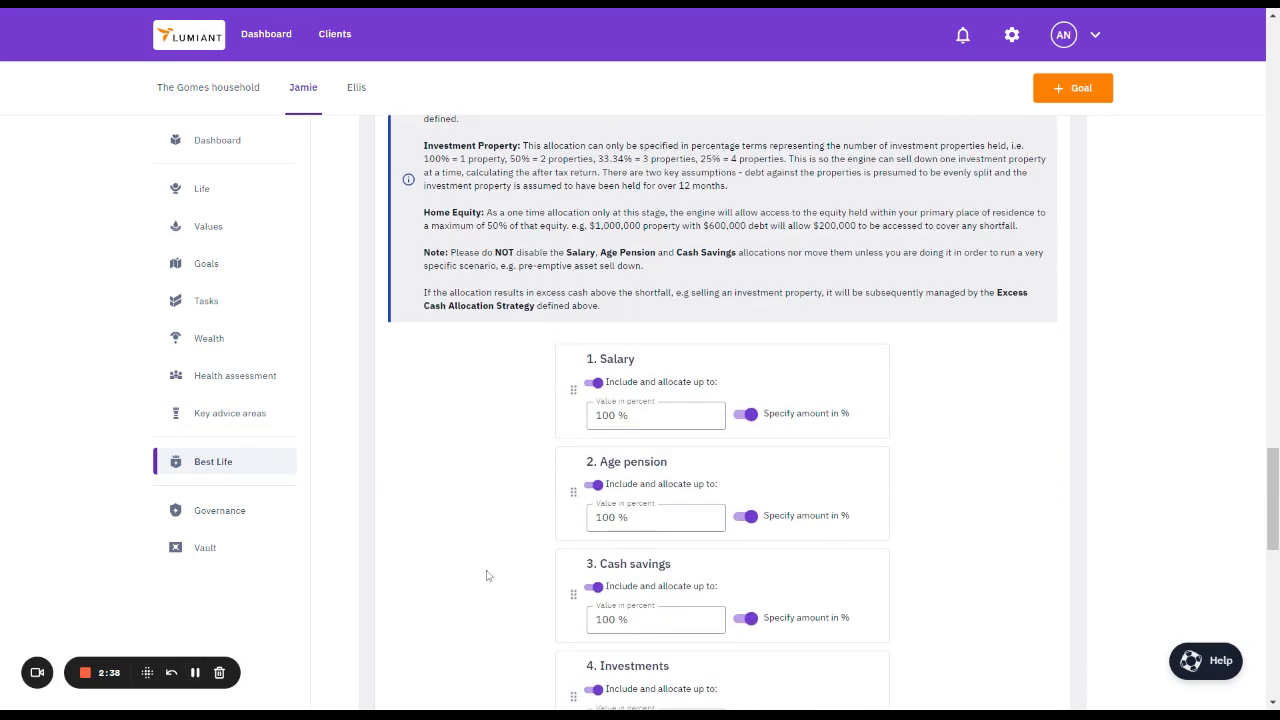
scroll(600, 500, "down", 1)
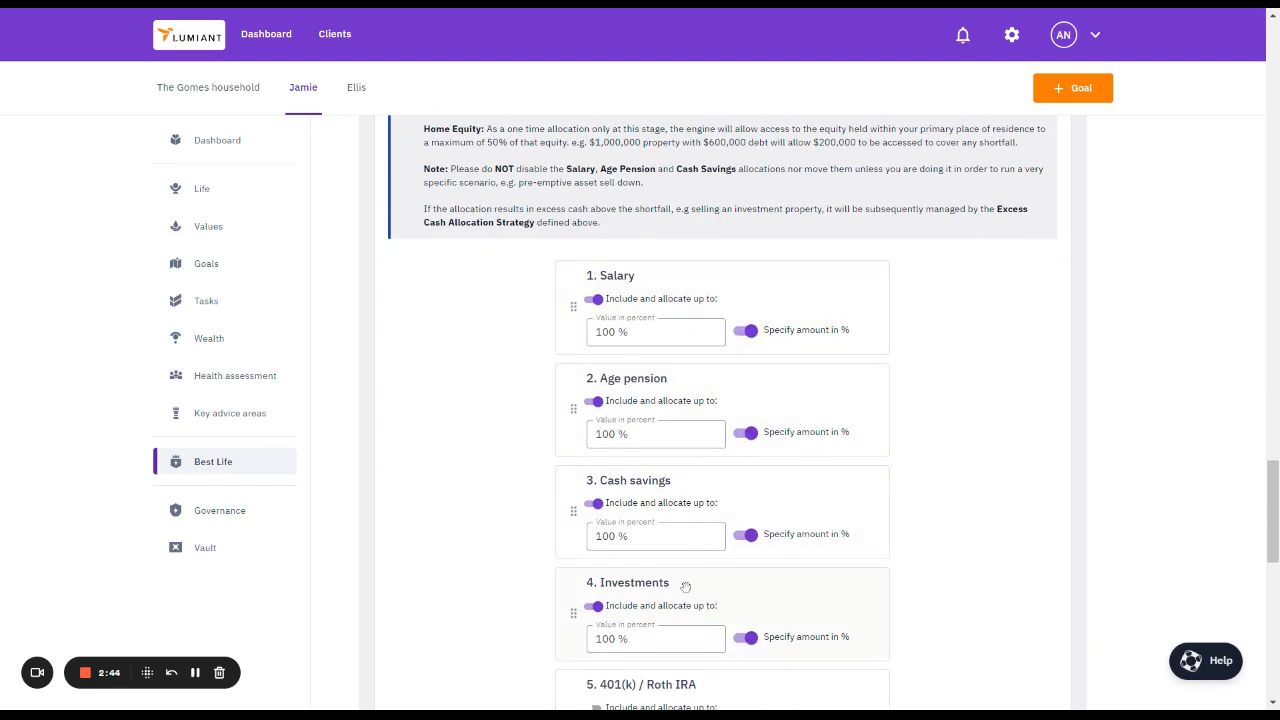
scroll(550, 486, "down", 1)
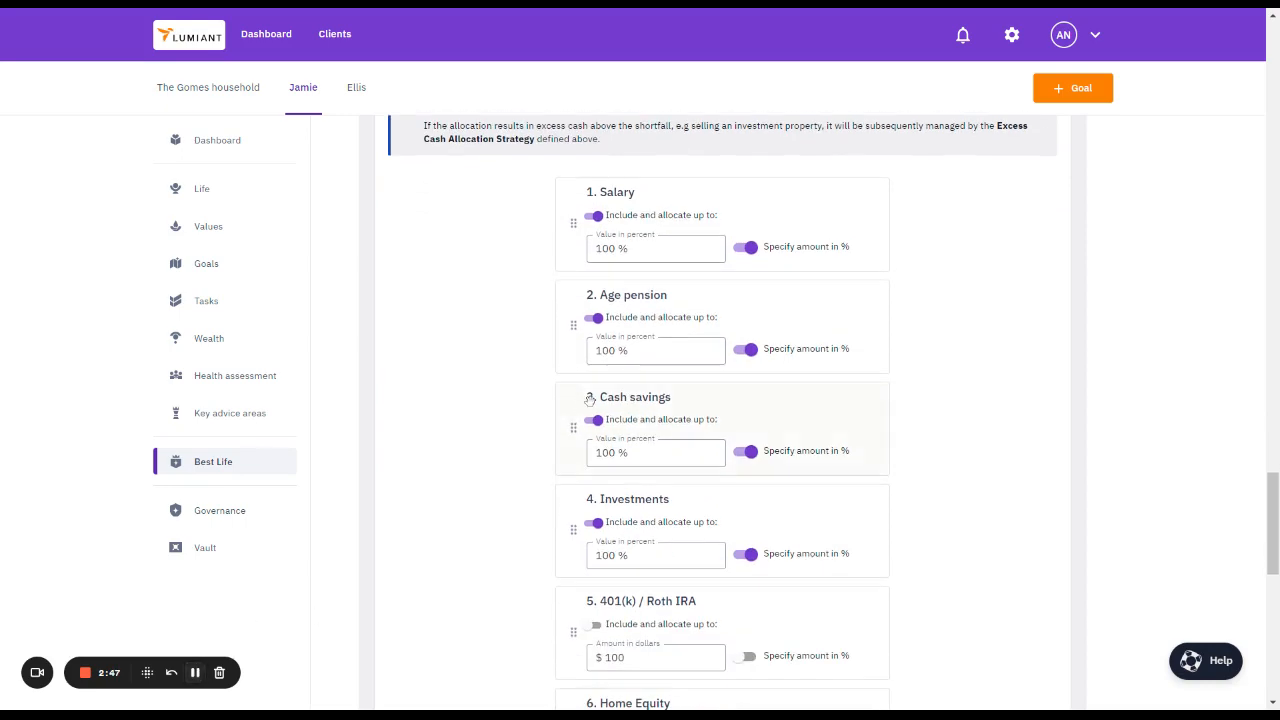
Open Retirement Information and set the Client Retirement Age to 68 under Retirement Assumptions
scroll(427, 480, "up", 1)
scroll(427, 480, "up", 15)
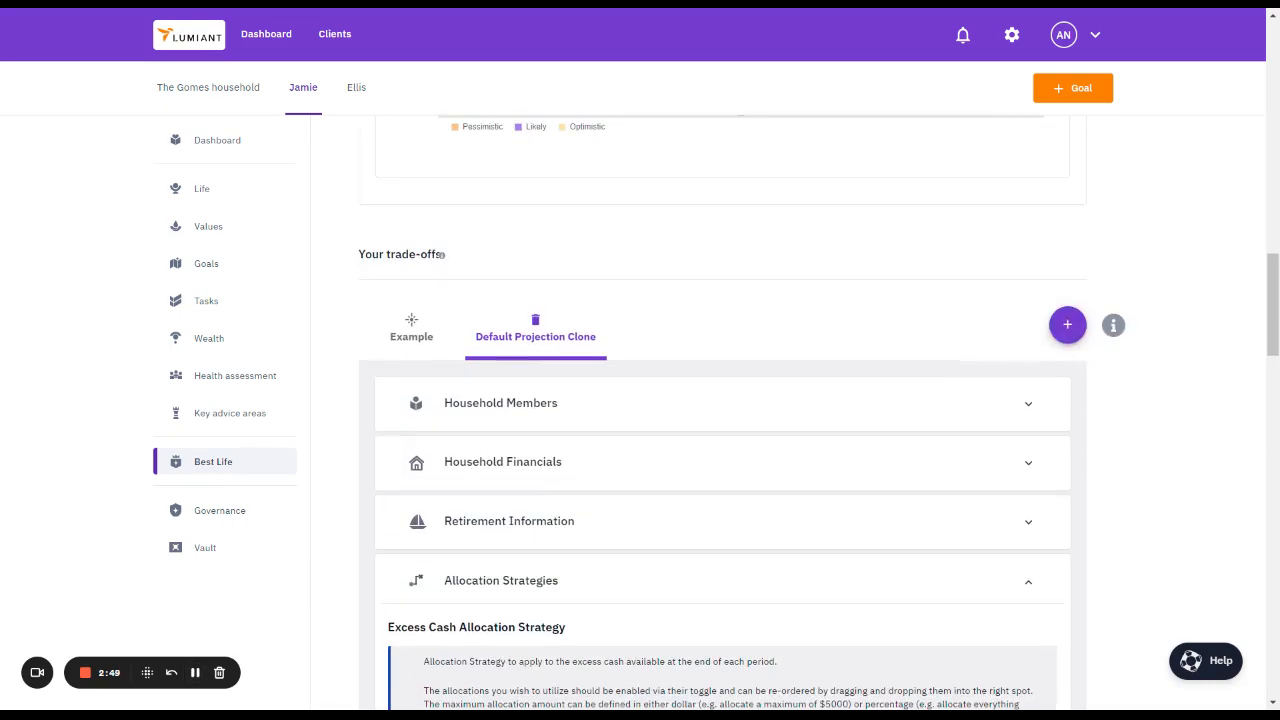
left_click(497, 520)
scroll(497, 522, "down", 3)
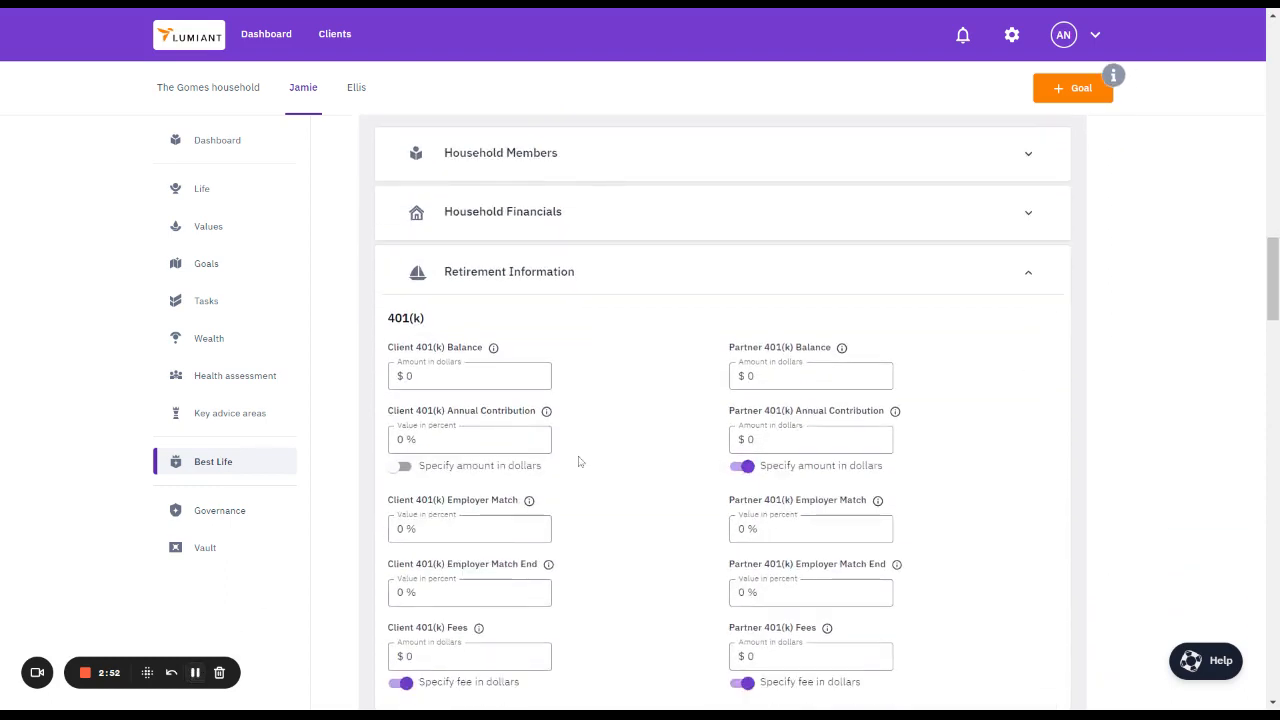
scroll(604, 491, "down", 4)
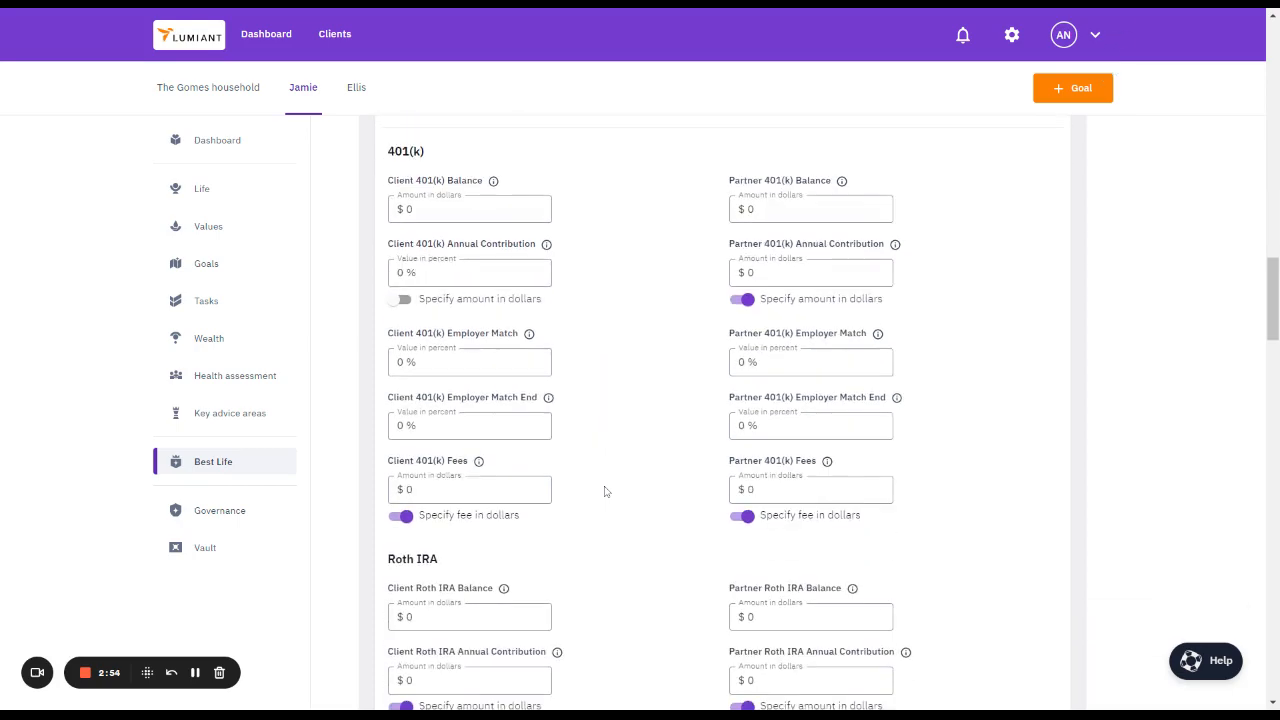
scroll(604, 491, "down", 3)
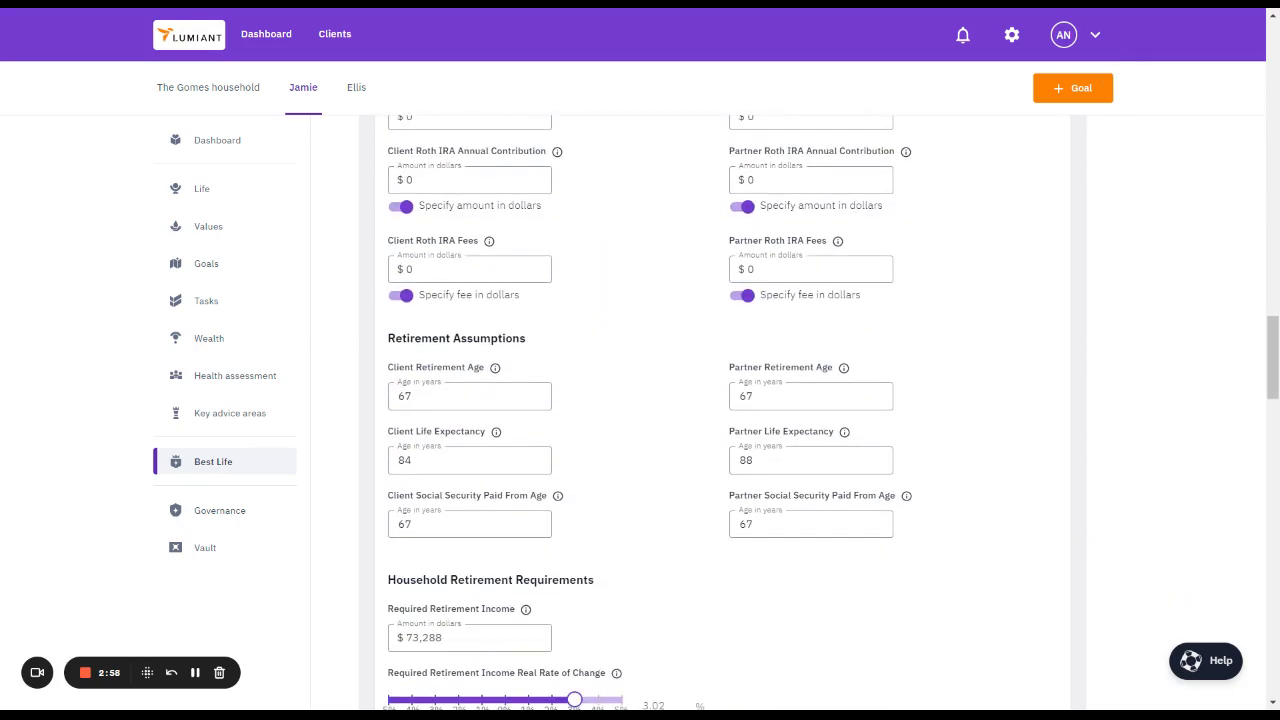
left_click(196, 673)
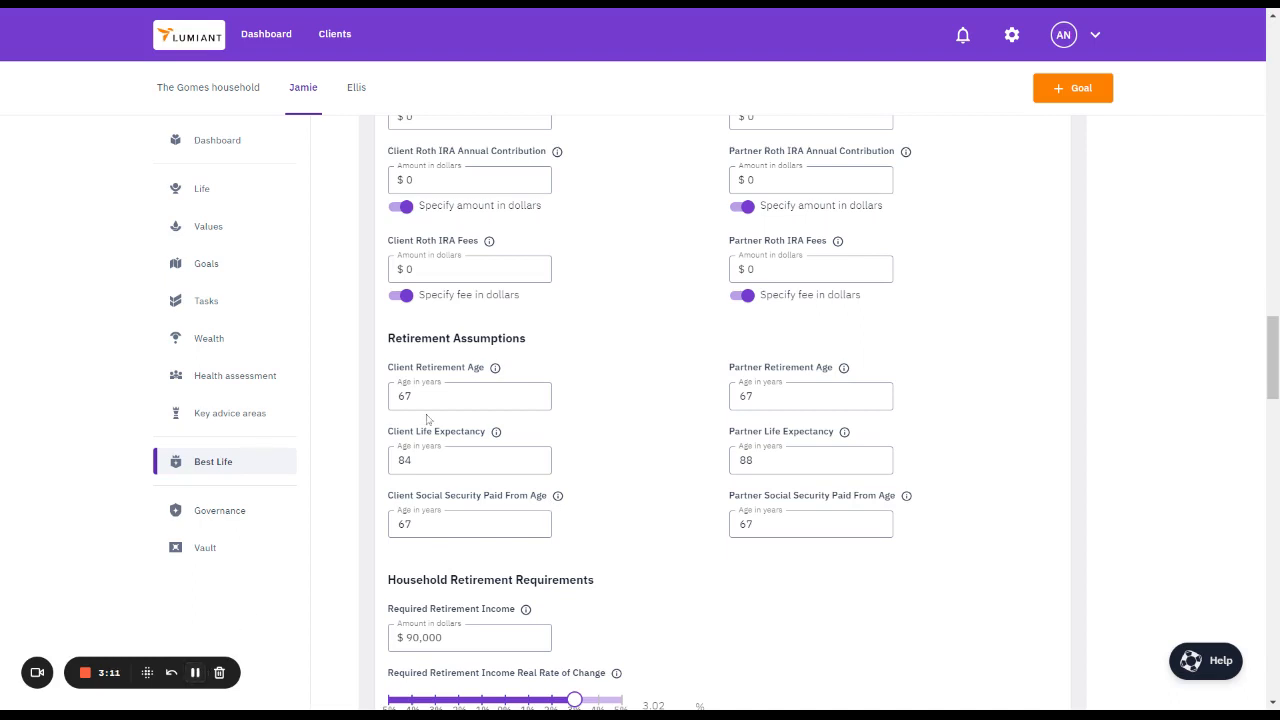
left_click(412, 396)
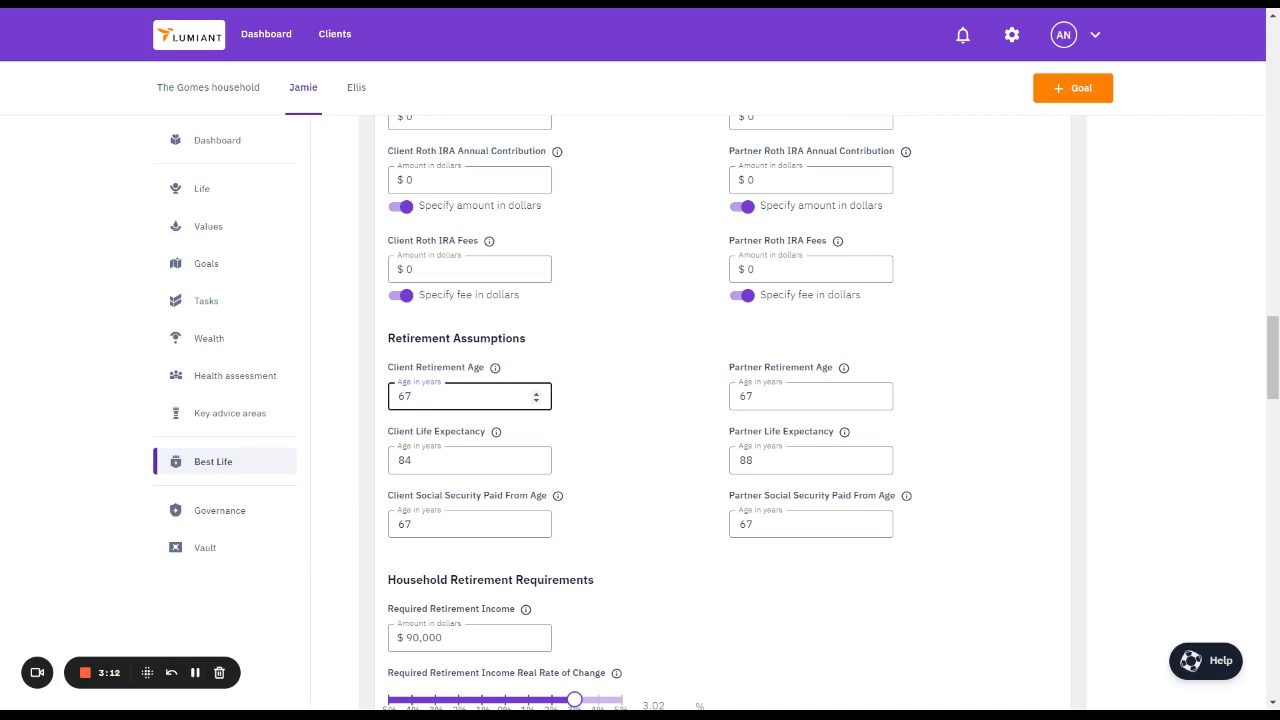
key("BackSpace")
type("8")
left_click(197, 677)
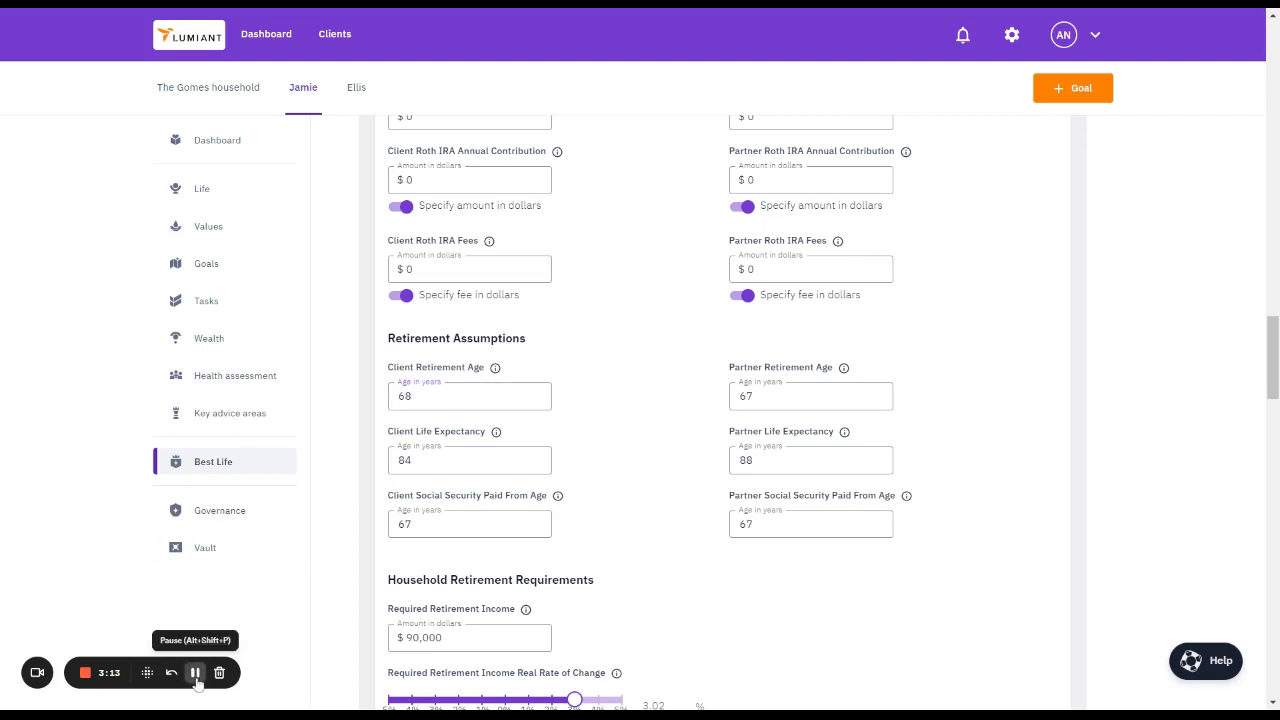
Review the household retirement requirements and show the Household Cash Flow spreadsheet
scroll(672, 437, "down", 2)
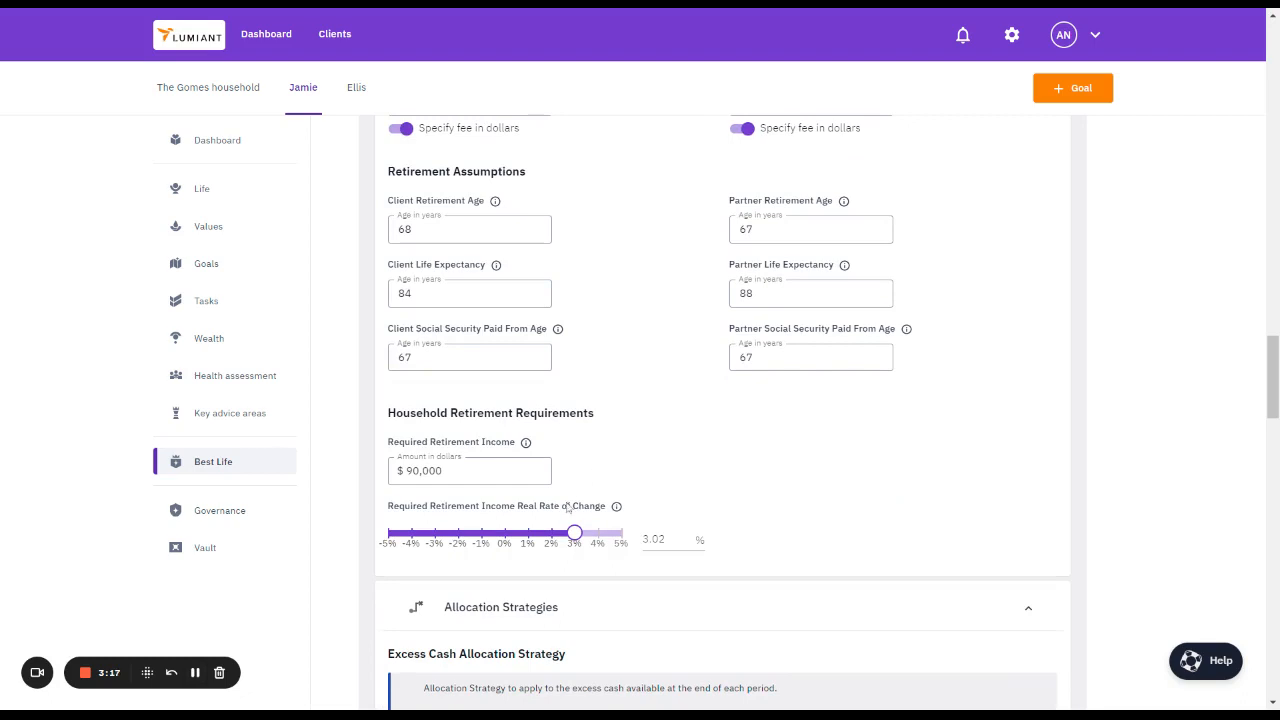
mouse_move(574, 532)
scroll(193, 668, "down", 3)
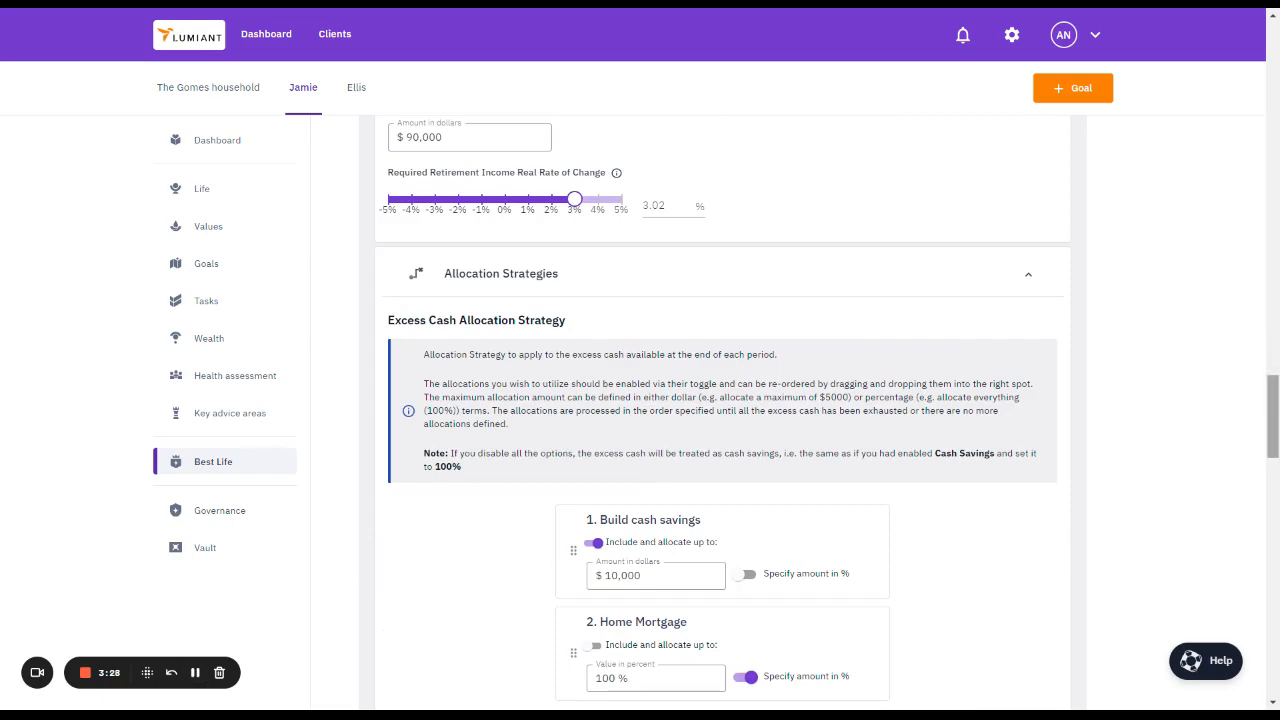
scroll(983, 382, "down", 5)
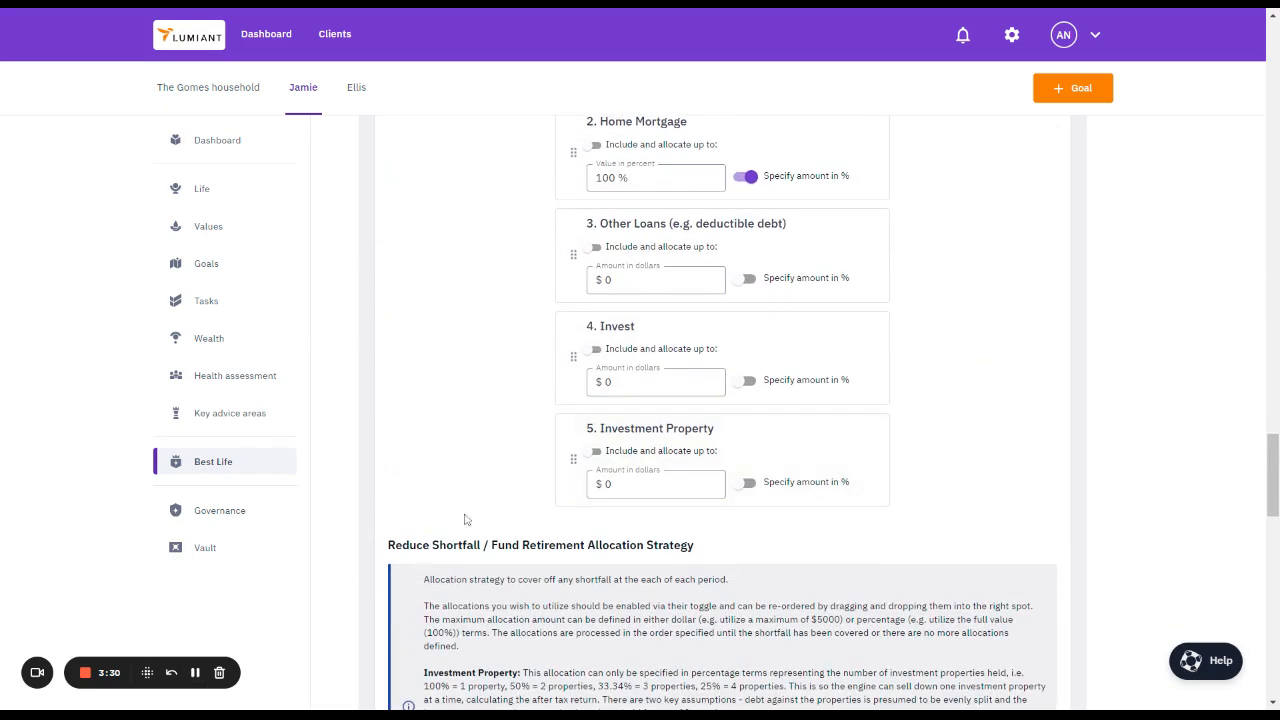
scroll(220, 652, "down", 10)
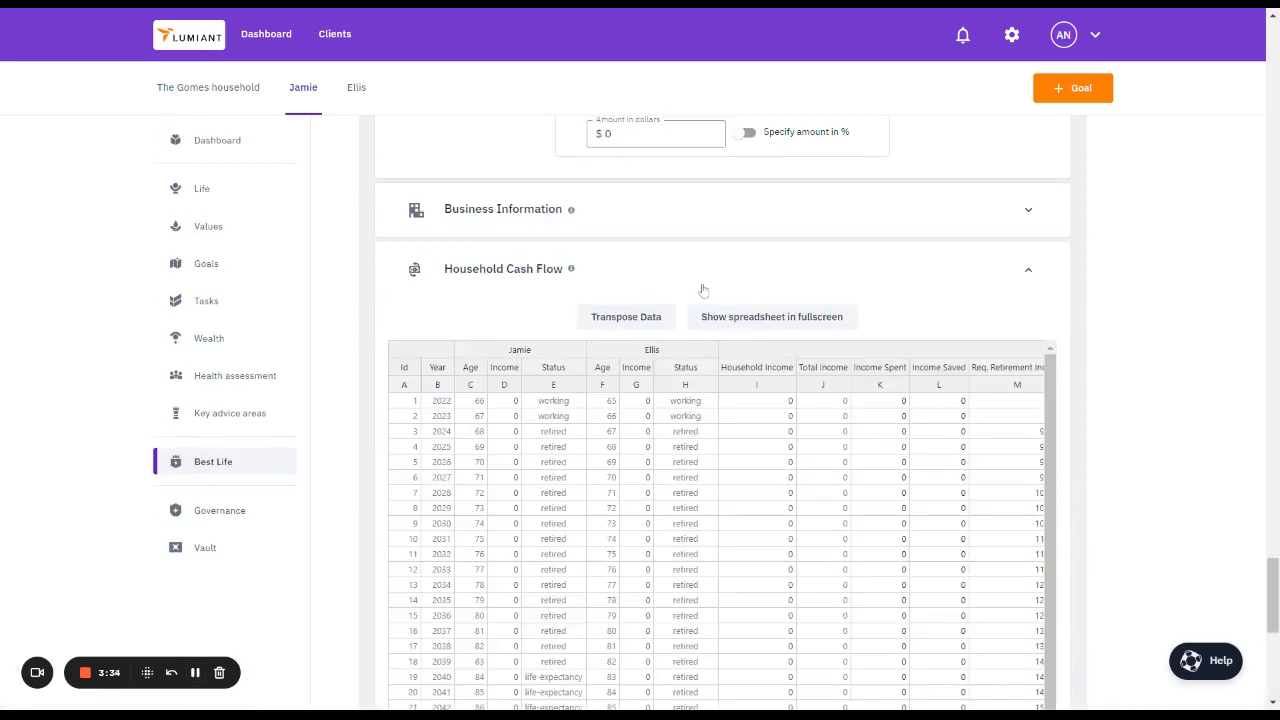
Review the yearly ages, income and retirement status of both partners in the Household Cash Flow spreadsheet
scroll(700, 294, "down", 1)
scroll(1144, 288, "down", 1)
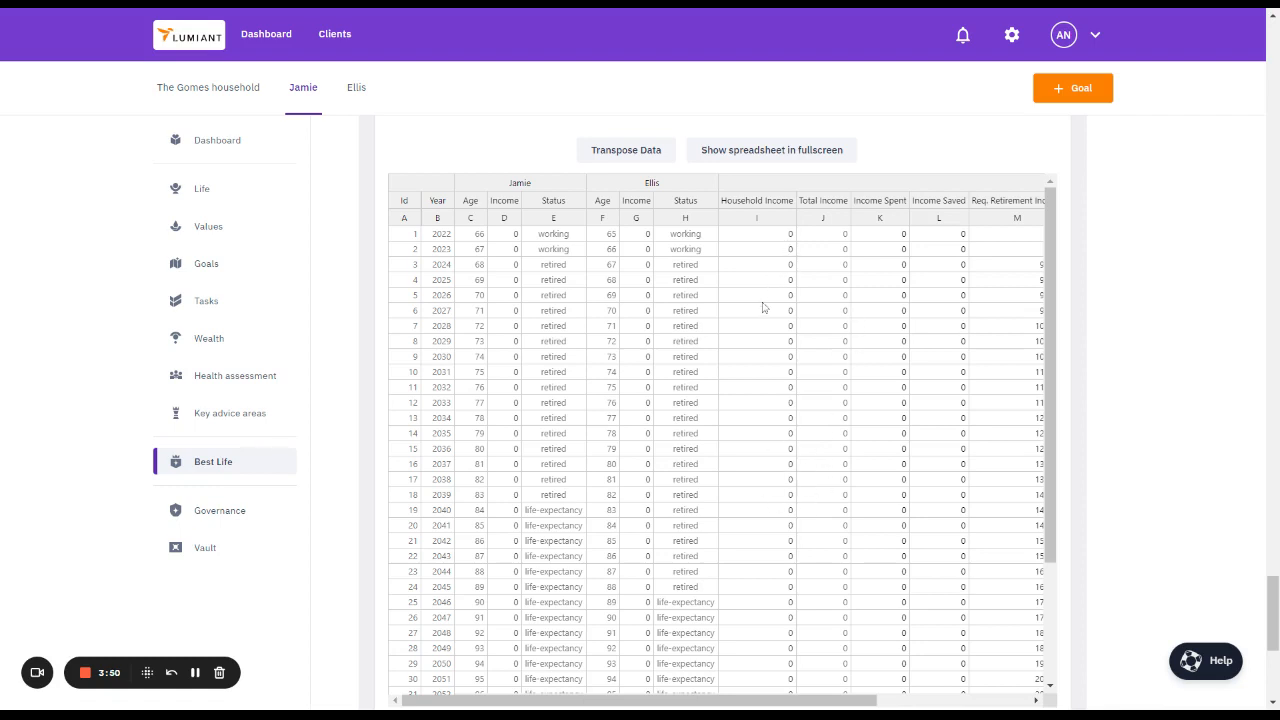
left_click(757, 373)
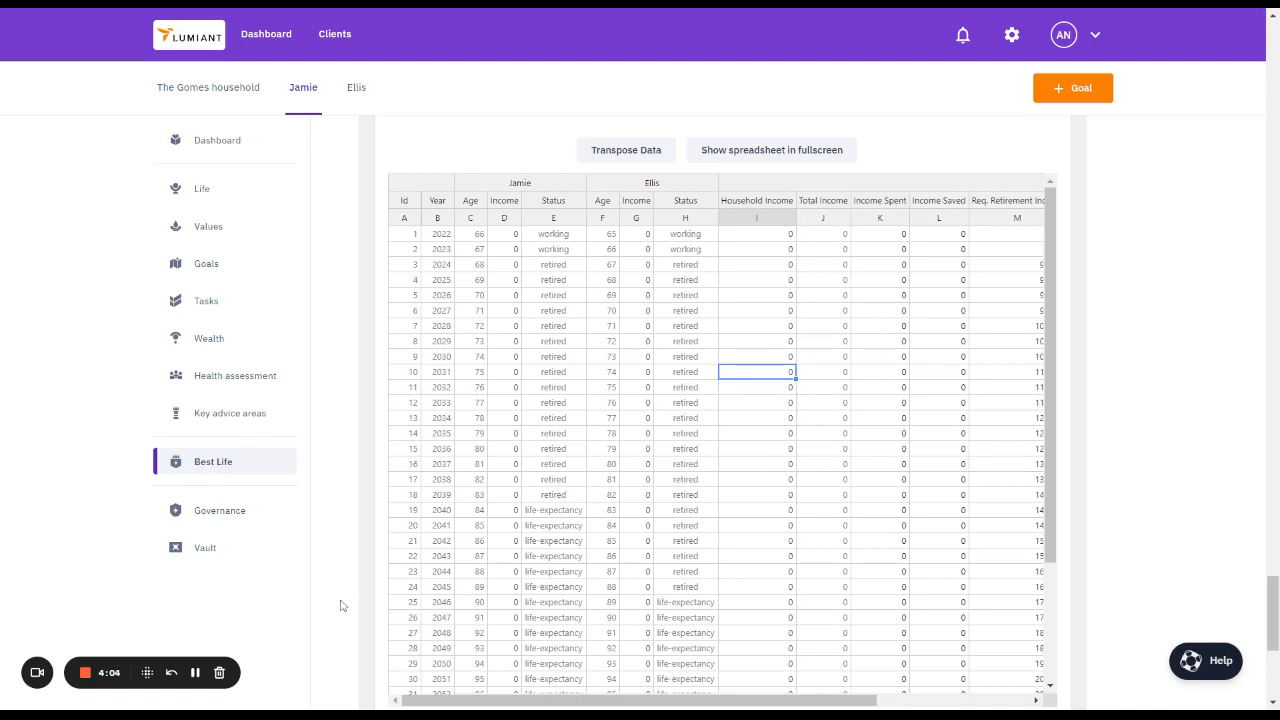
left_click(199, 675)
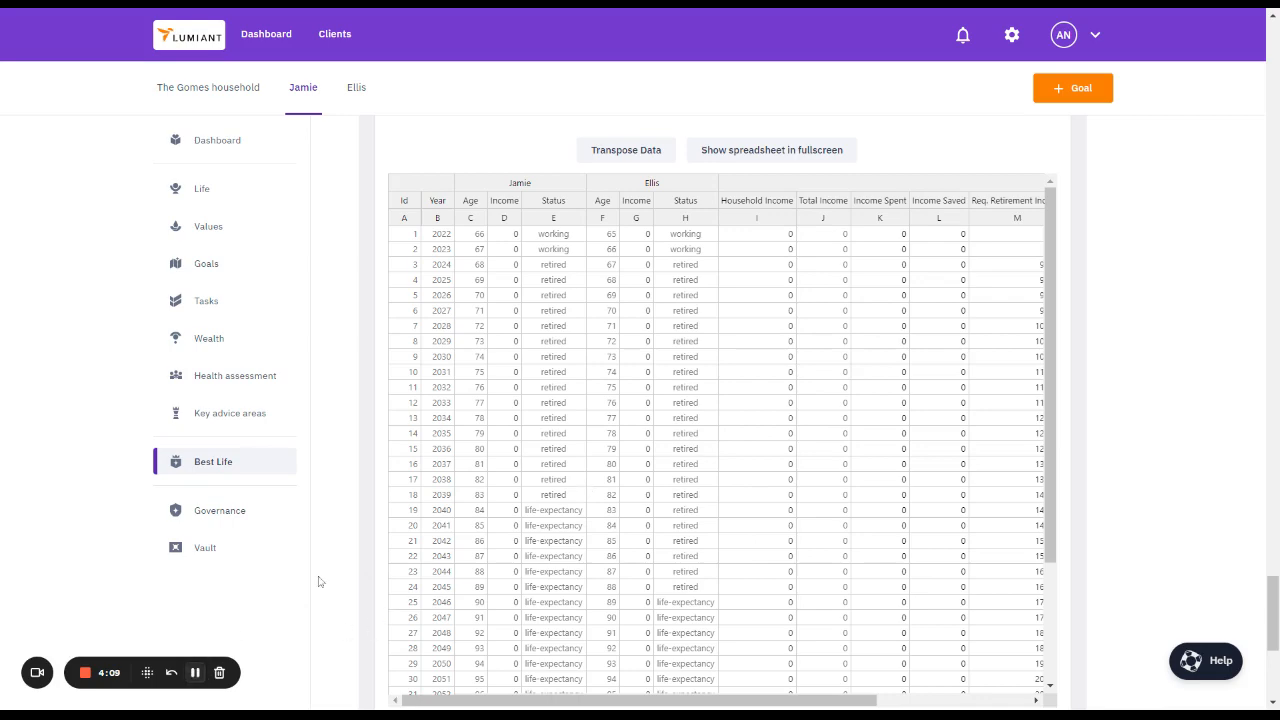
Name the cloned projection Pay HL/Retire Later and run it with the Growth - 75/25 reference model
scroll(318, 581, "down", 4)
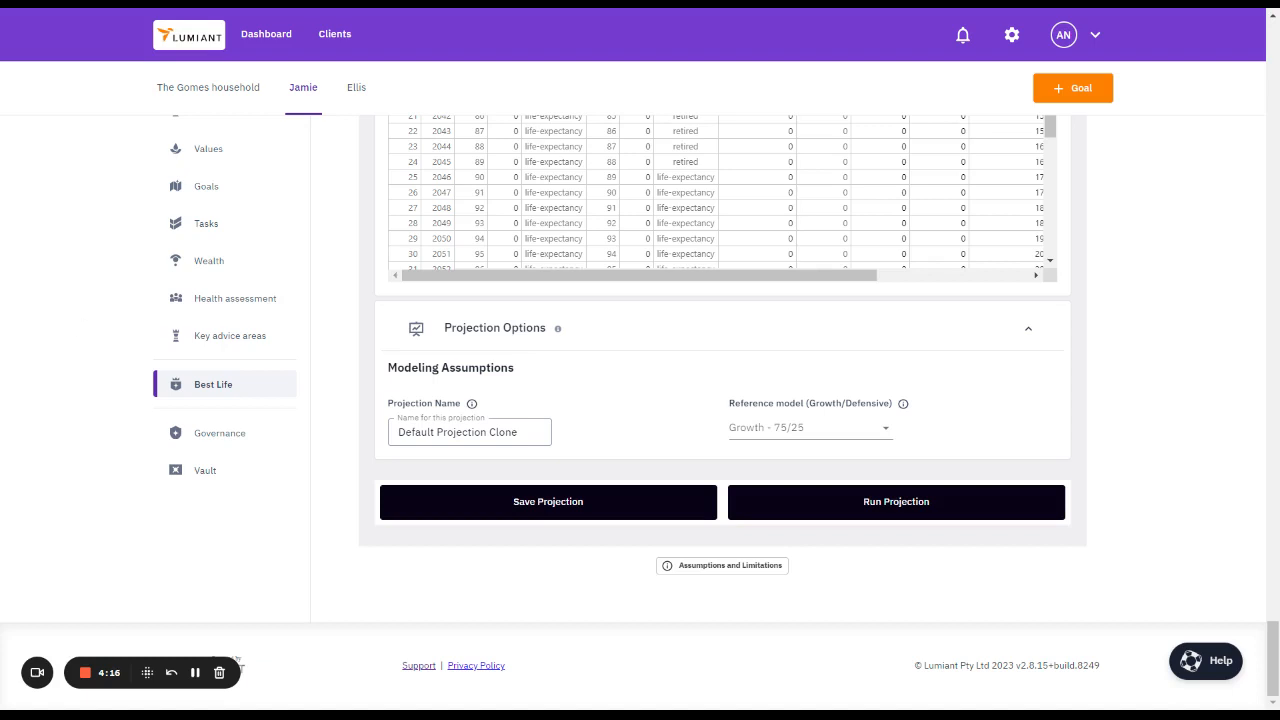
left_click(195, 672)
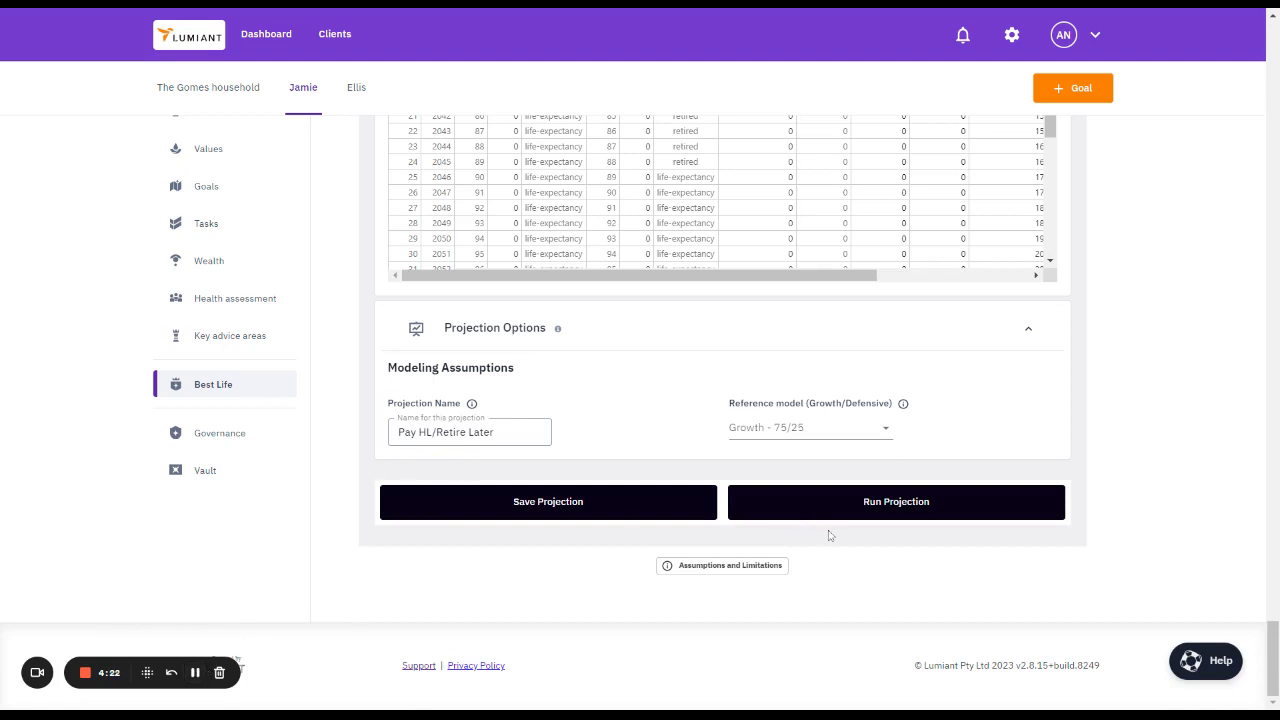
left_click(853, 436)
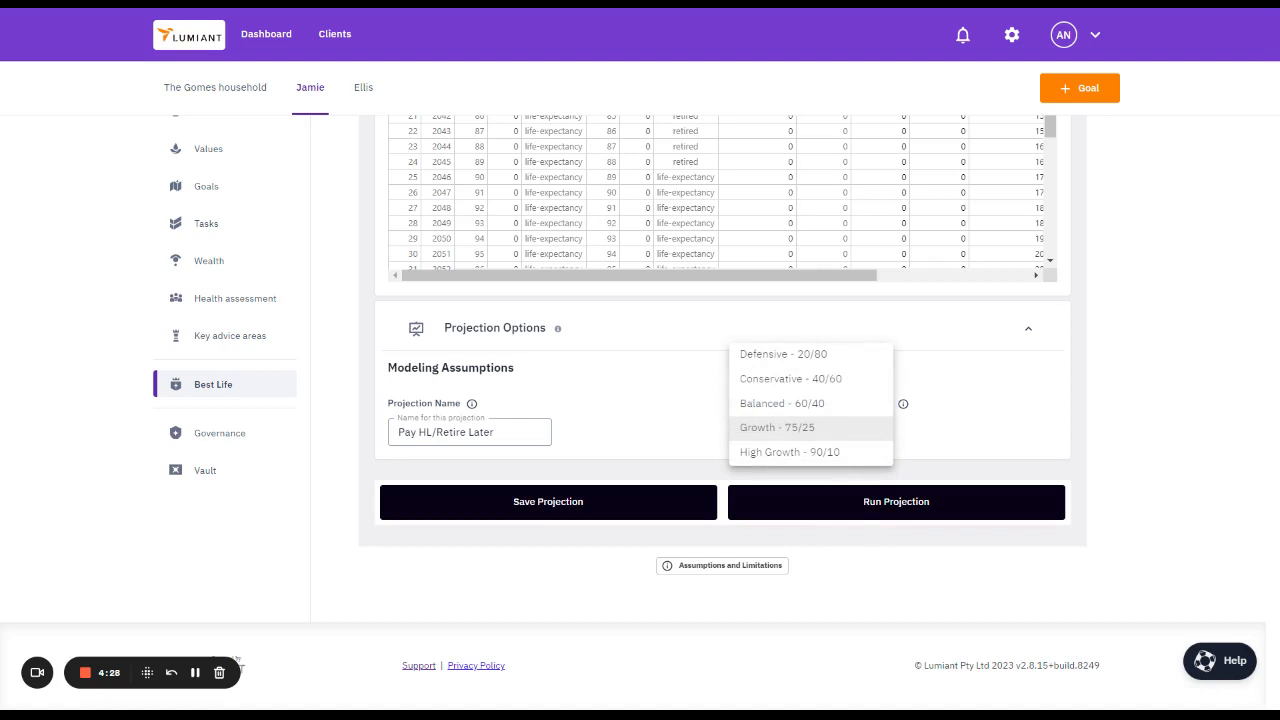
left_click(849, 430)
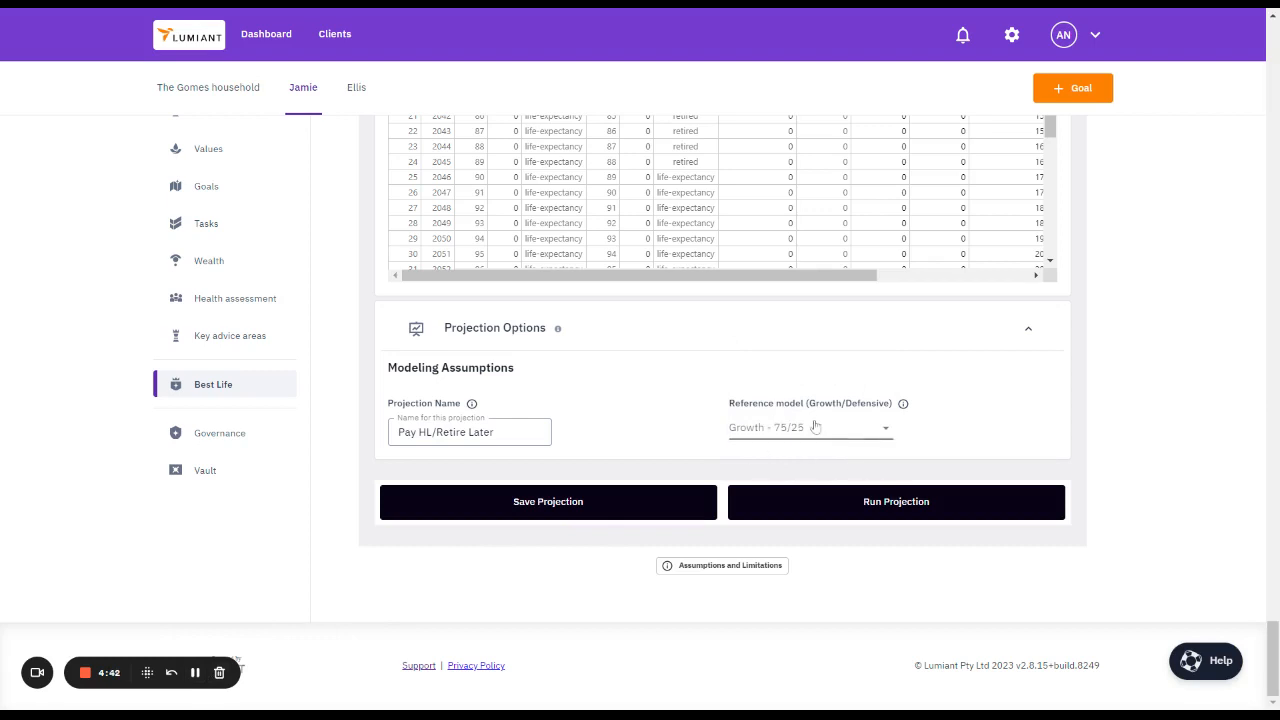
left_click(805, 508)
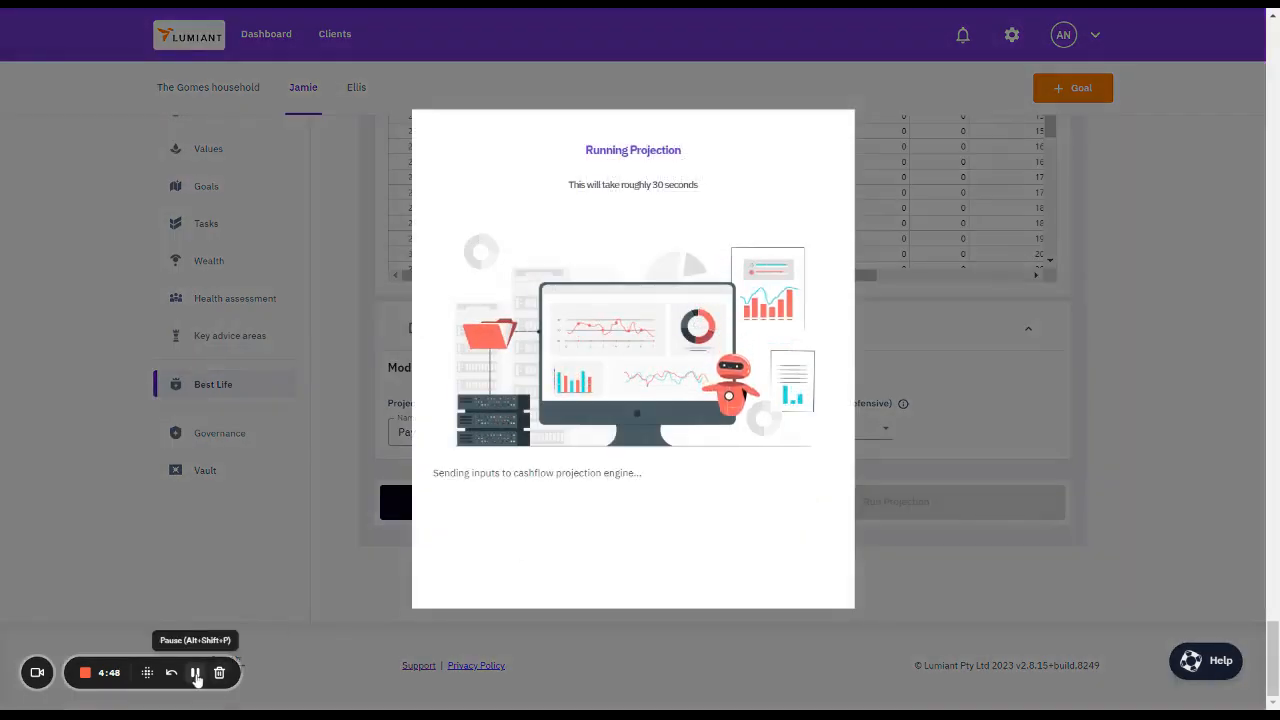
left_click(196, 673)
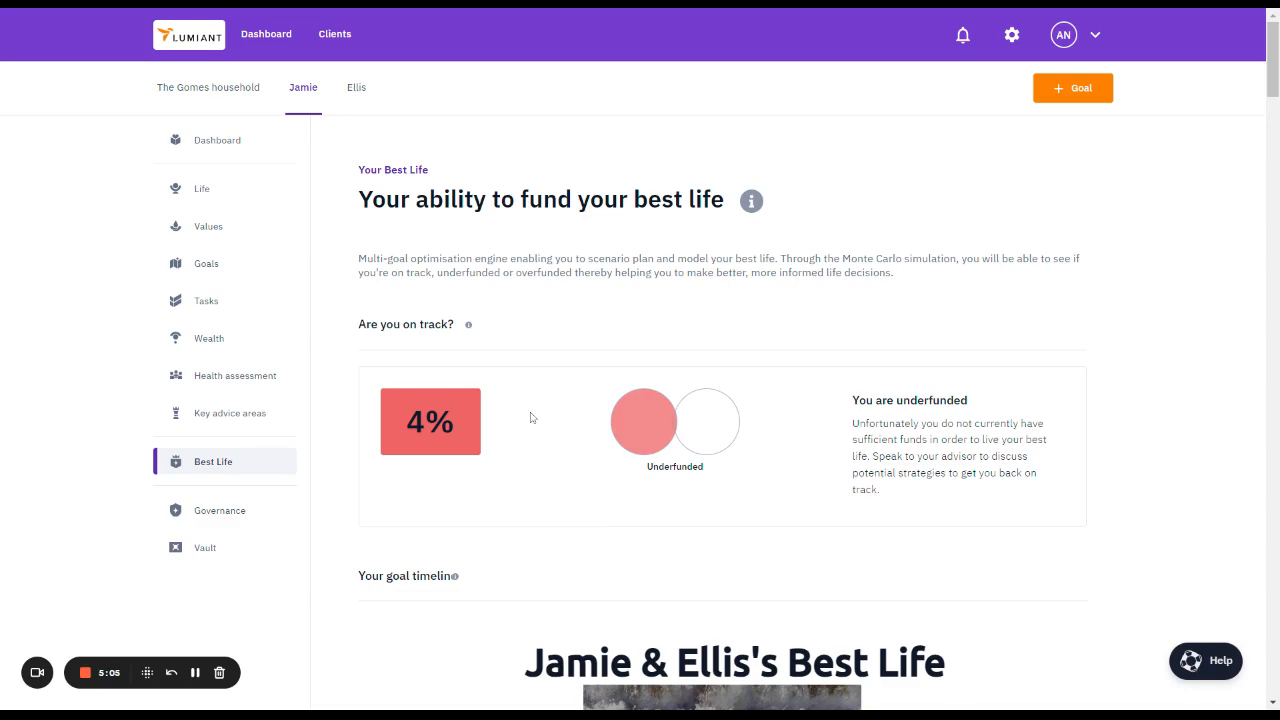
Examine the funding result, the projection chart and the trade-off sections of the Pay HL/Retire Later scenario
scroll(563, 457, "down", 10)
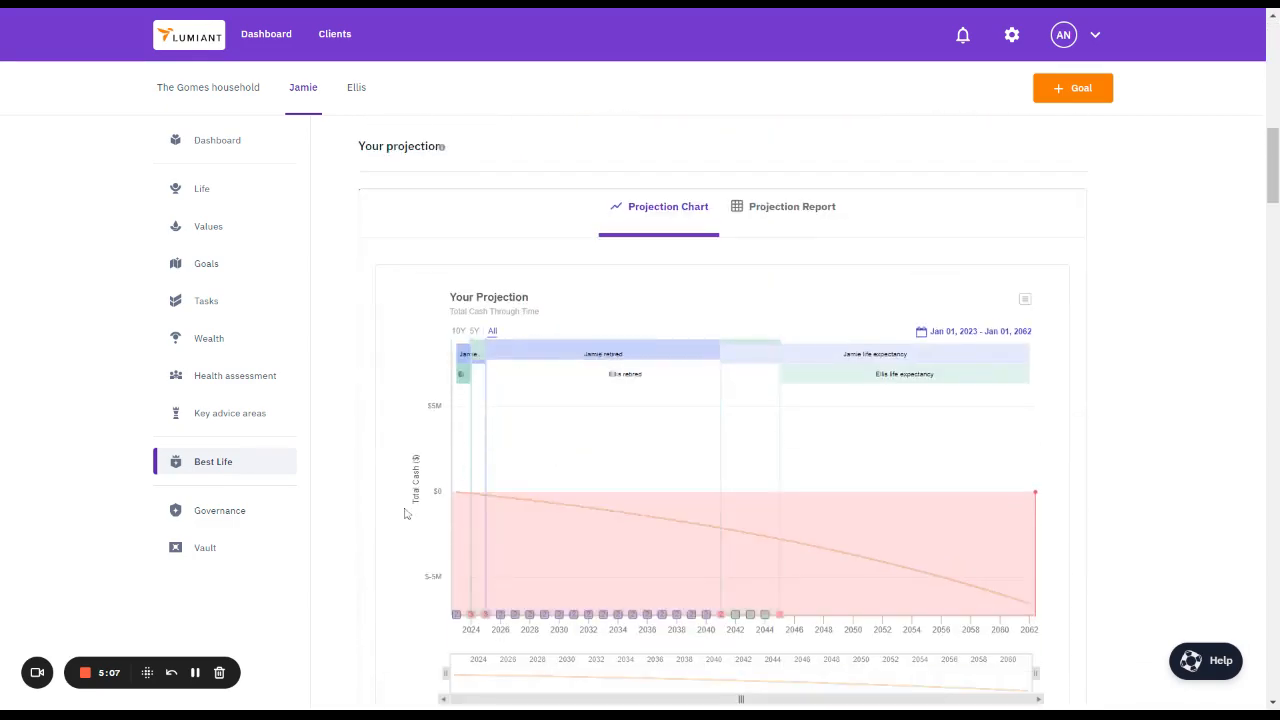
scroll(406, 513, "down", 7)
scroll(397, 363, "up", 3)
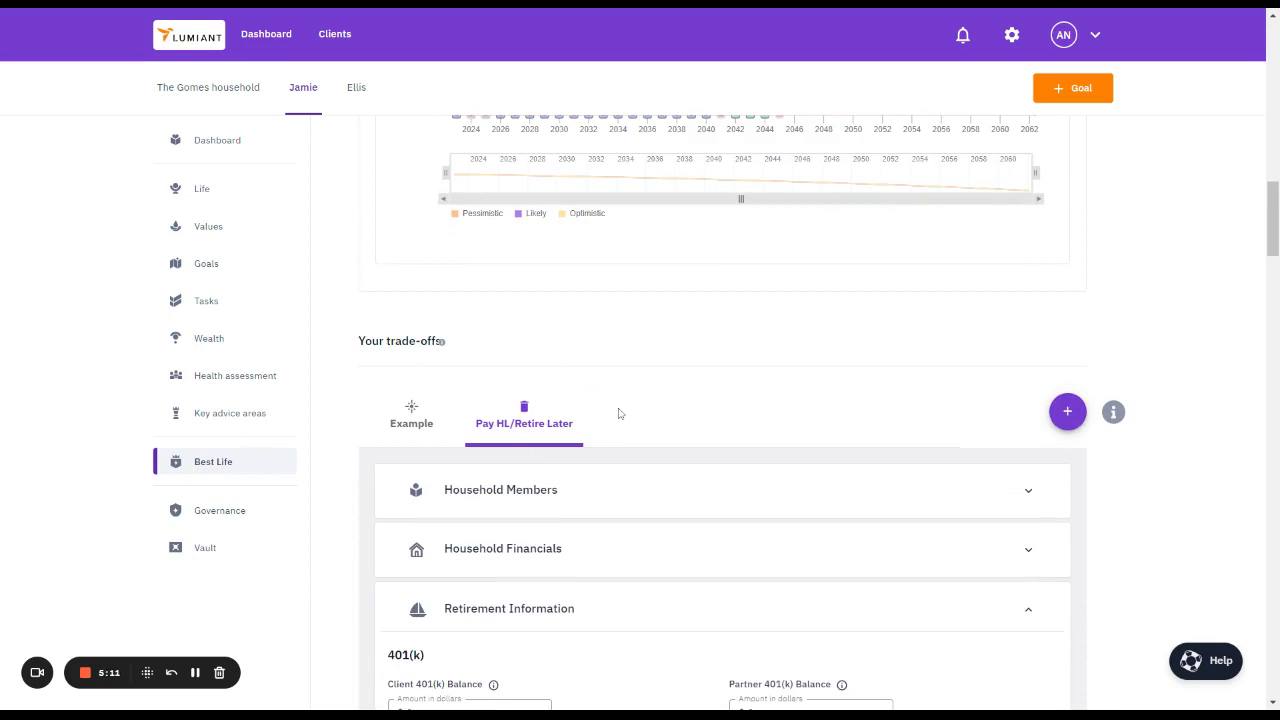
scroll(618, 413, "down", 2)
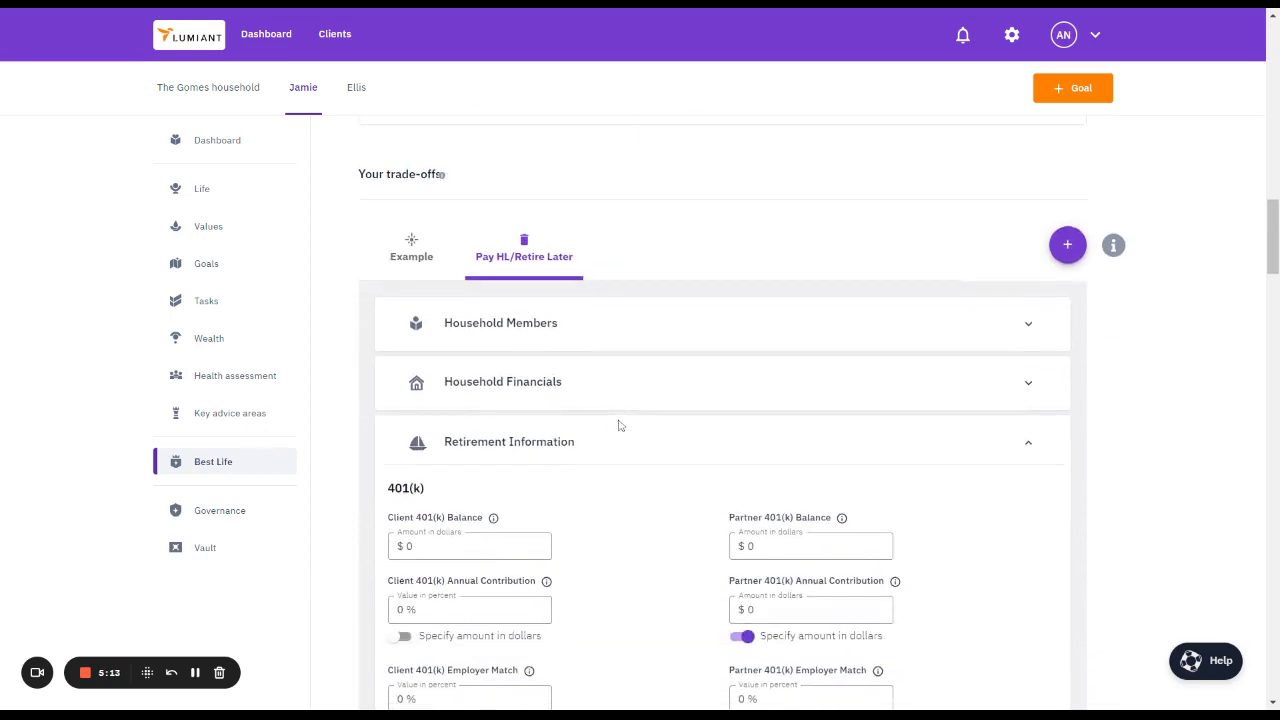
scroll(617, 426, "down", 2)
scroll(617, 426, "up", 3)
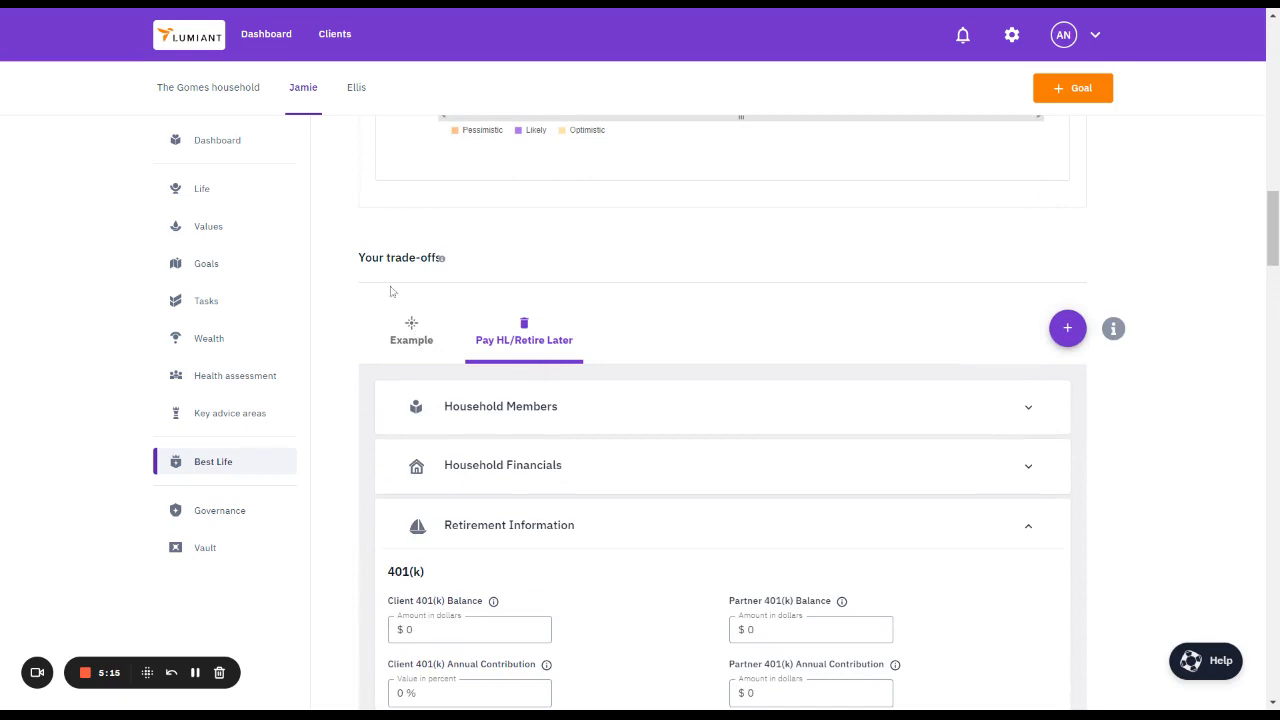
Run a comparison of the Example and Pay HL/Retire Later projections and show the comparison chart's export options
left_click(1065, 332)
left_click(1022, 331)
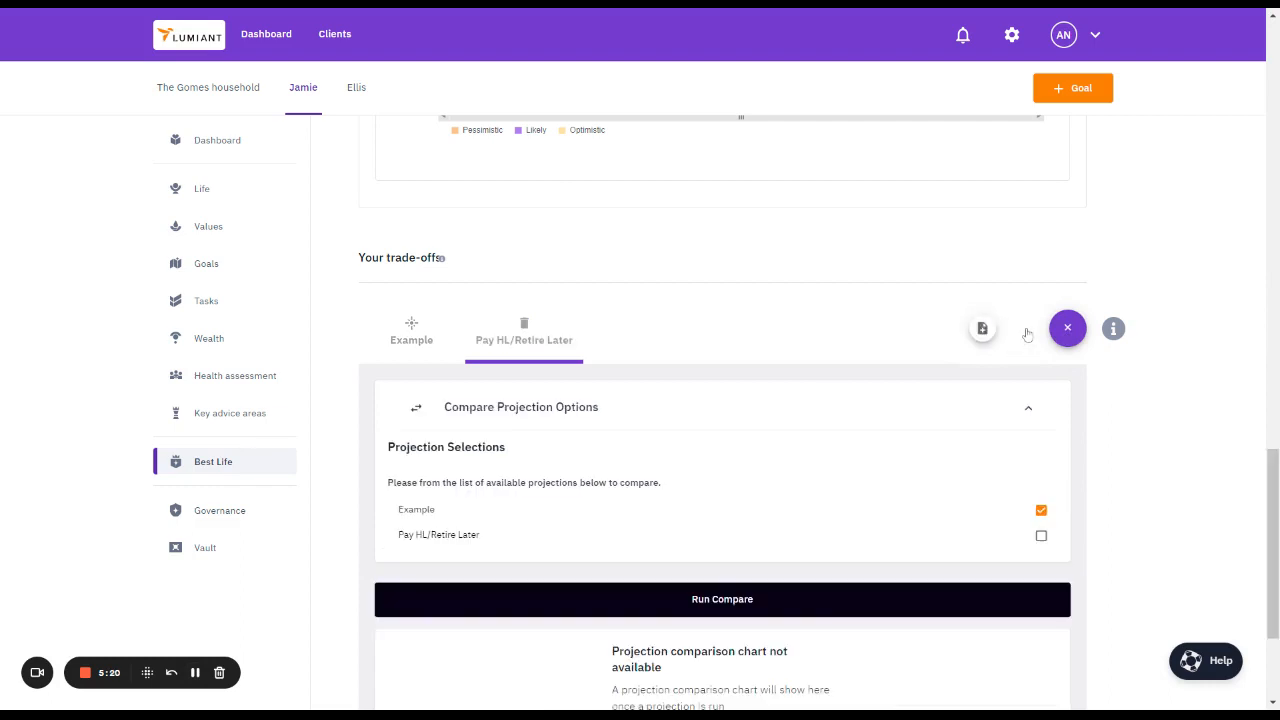
scroll(920, 423, "down", 2)
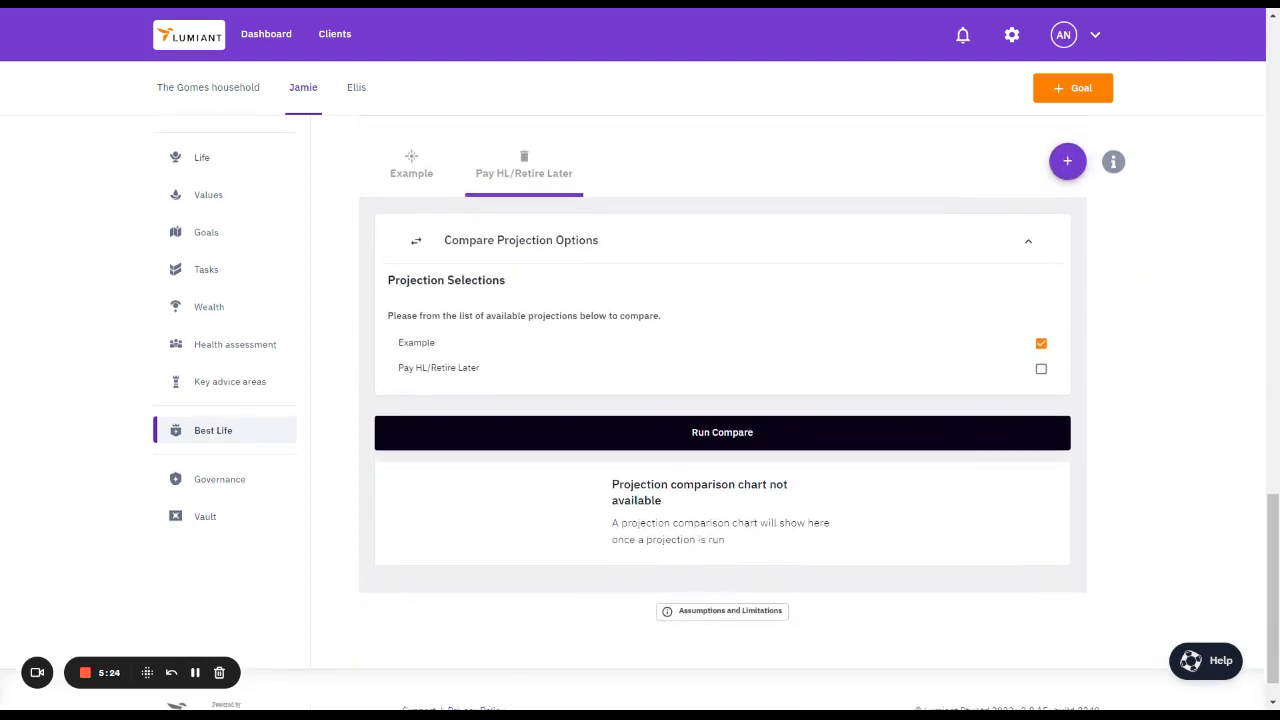
left_click(1041, 369)
left_click(815, 433)
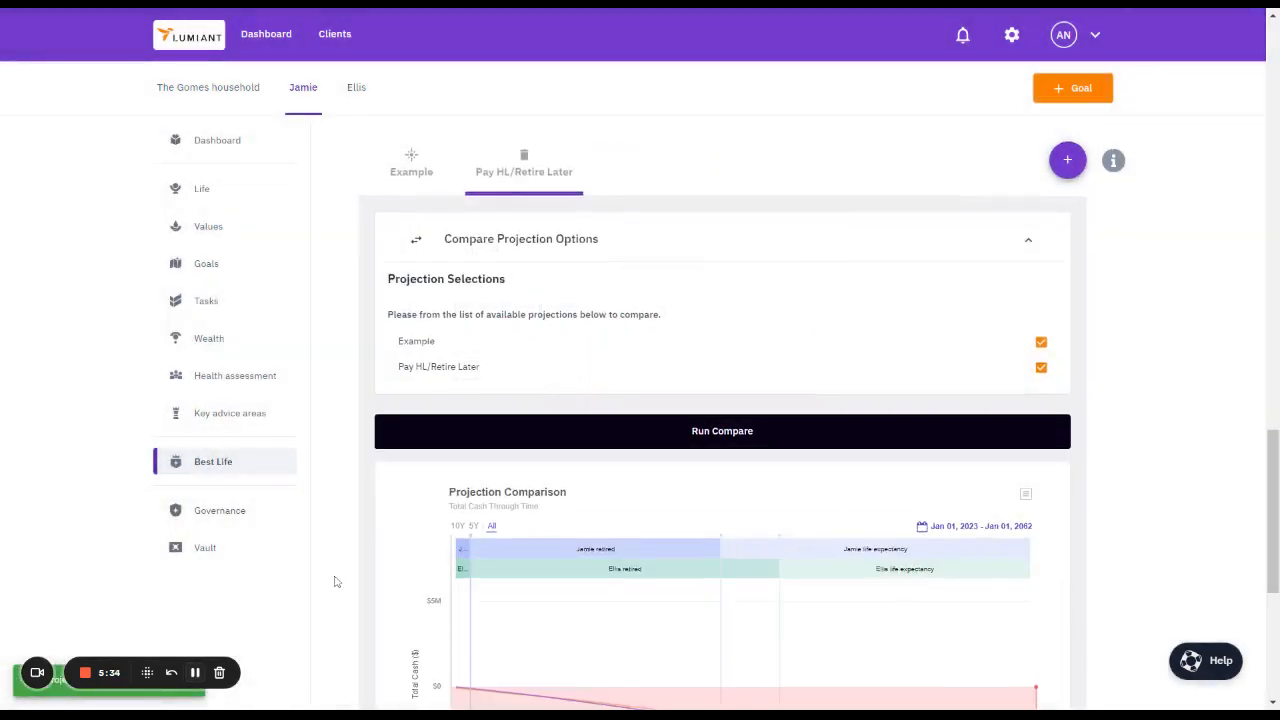
scroll(334, 580, "down", 3)
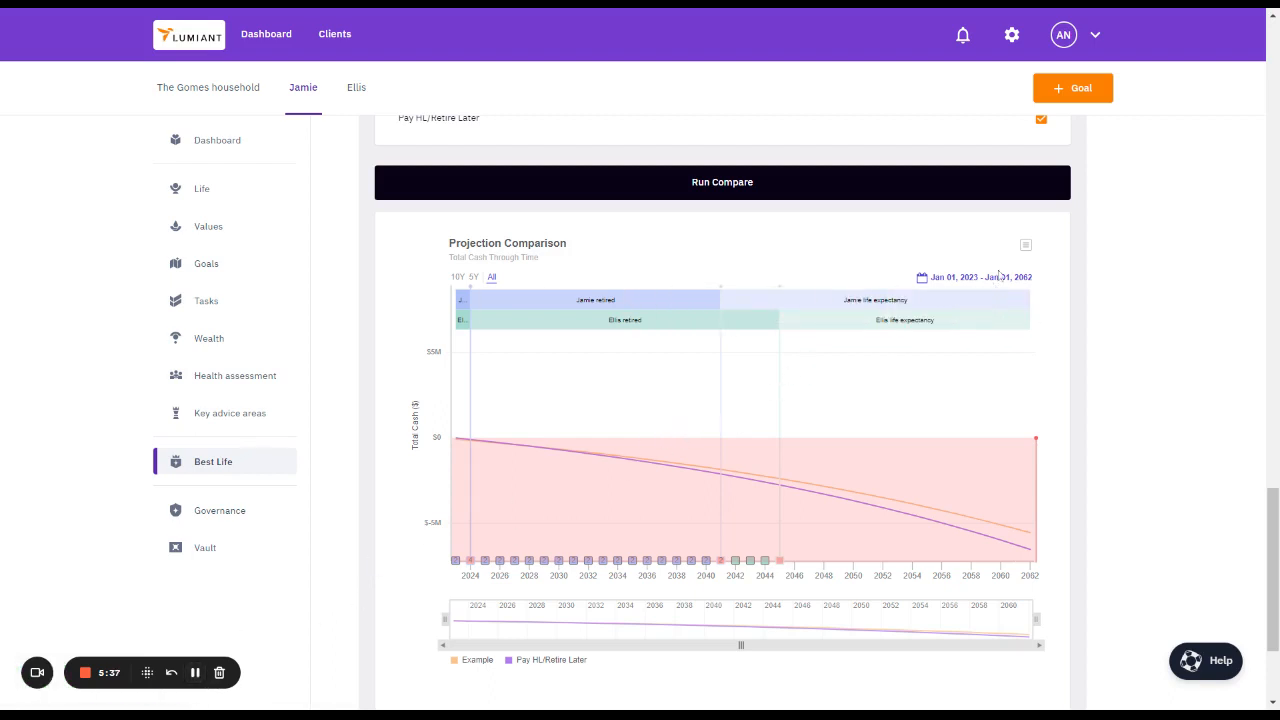
left_click(1026, 246)
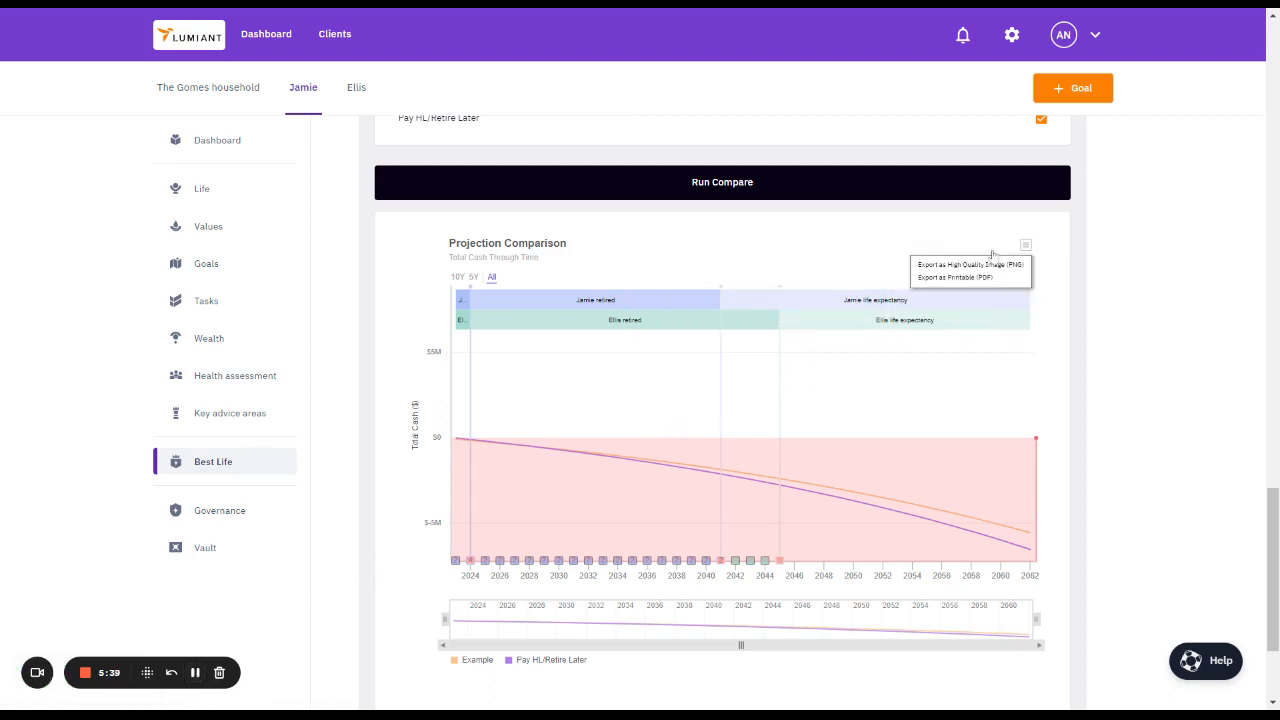
Browse the goal timeline through the Retirement and Inheritance goals and examine the years up to both partners' life expectancy
scroll(380, 523, "up", 20)
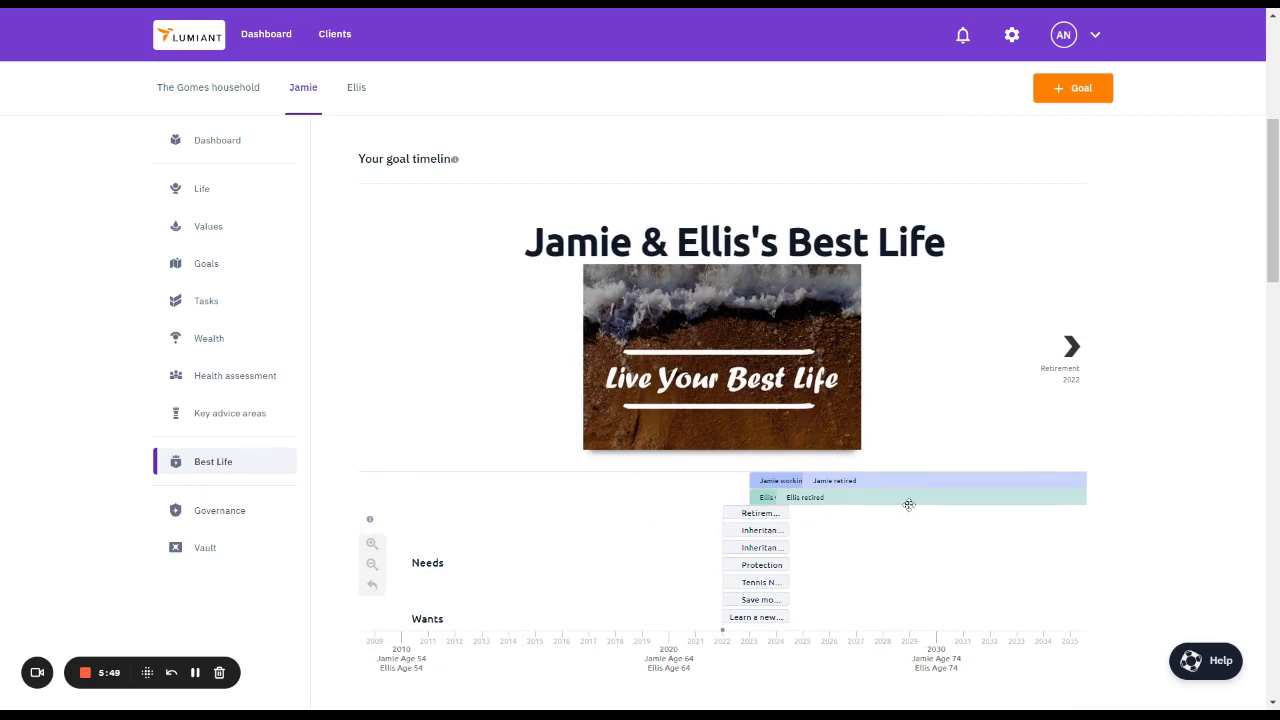
left_click(1075, 346)
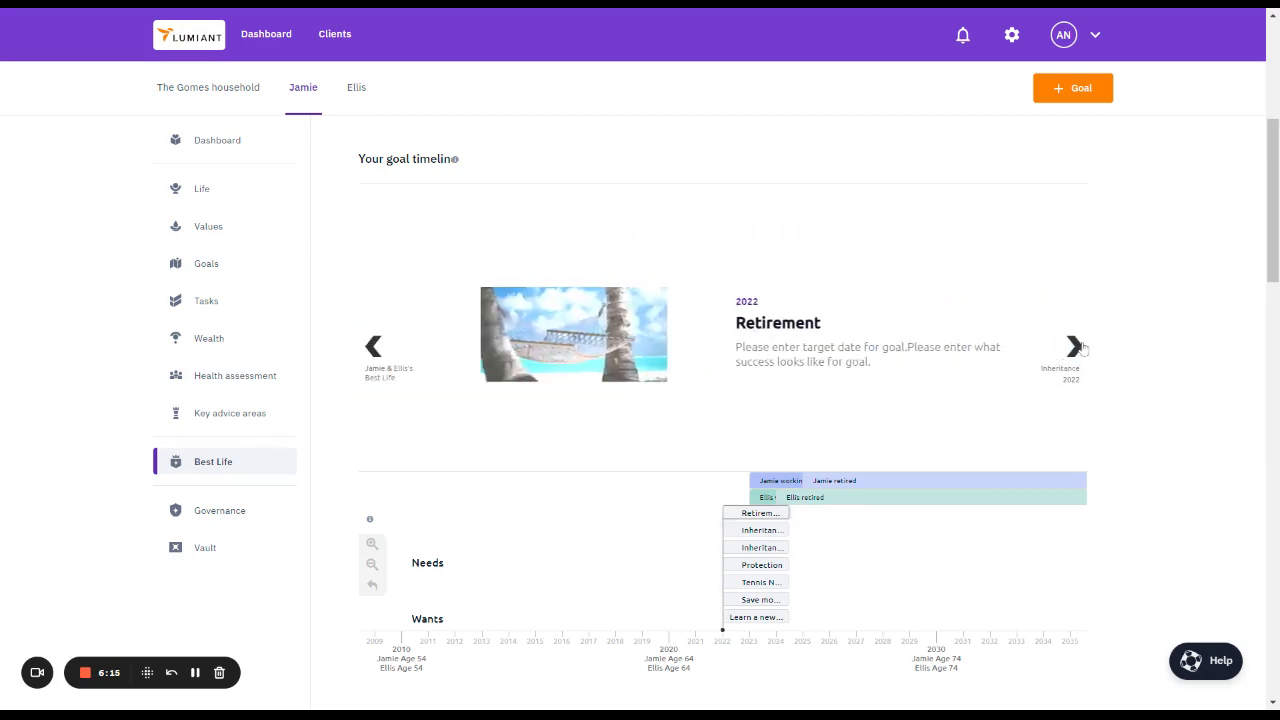
left_click(1078, 346)
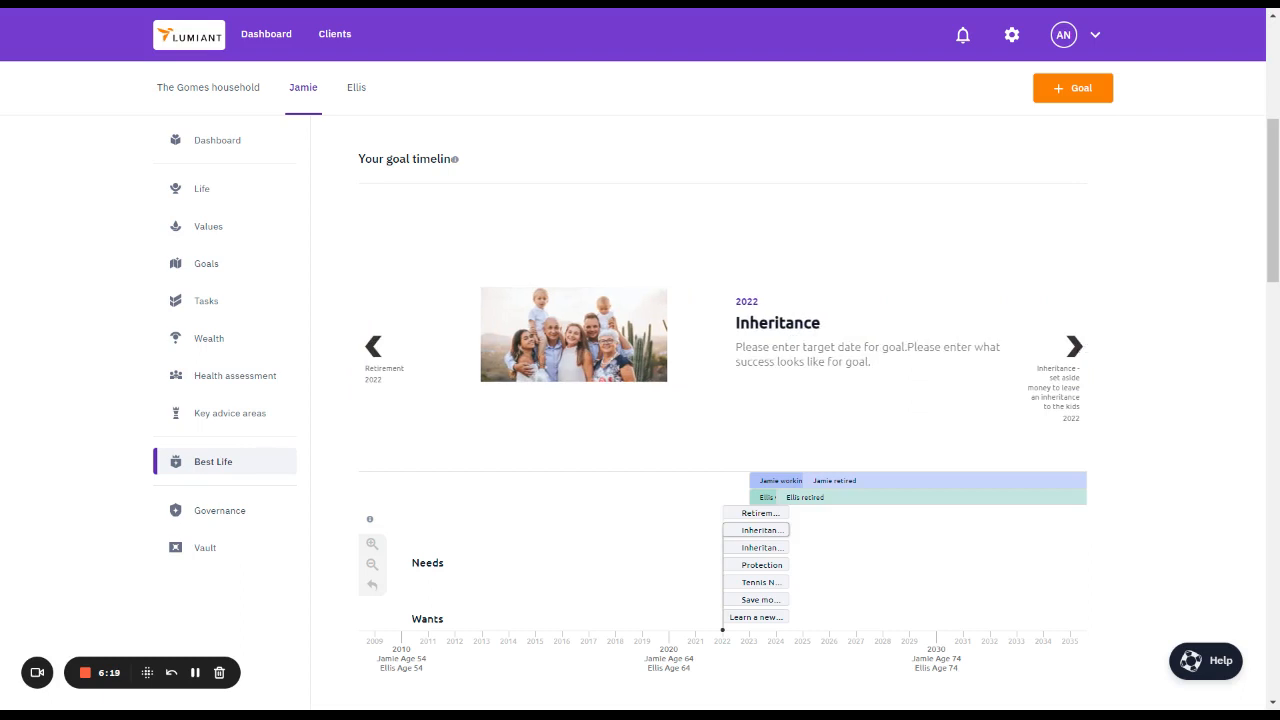
left_click(1074, 346)
scroll(1097, 380, "down", 1)
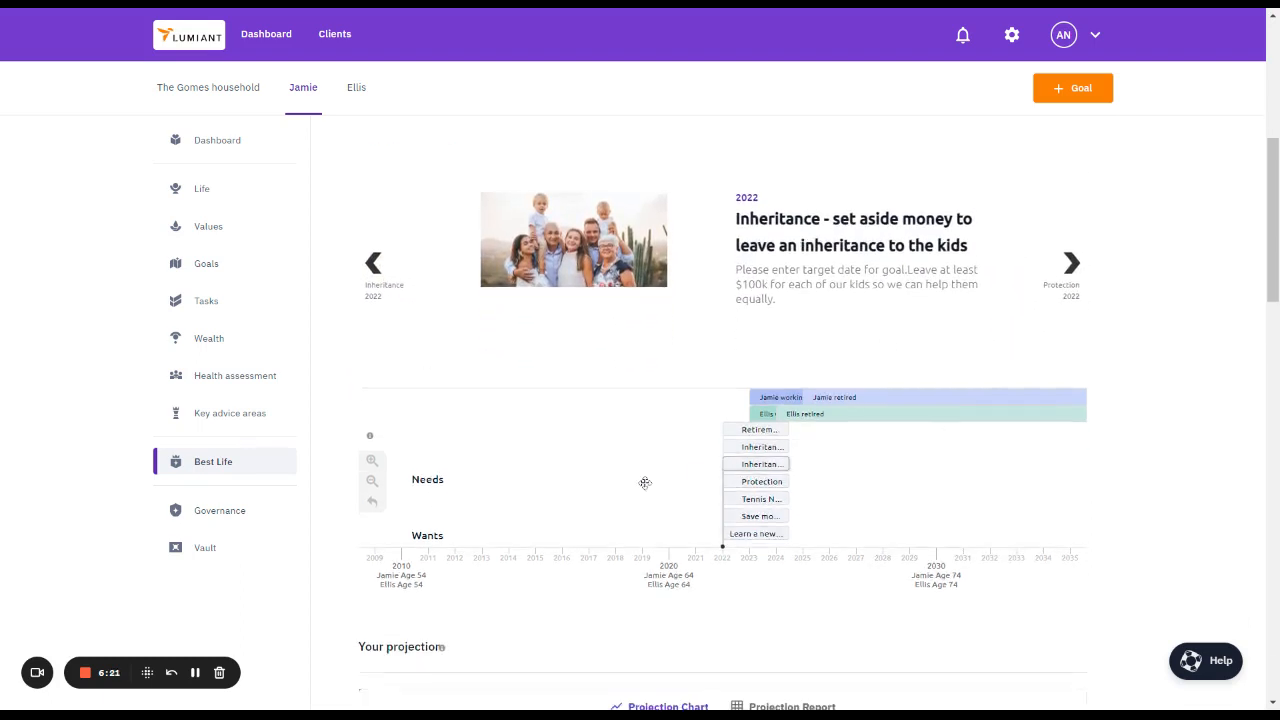
left_click_drag(966, 517, 734, 503)
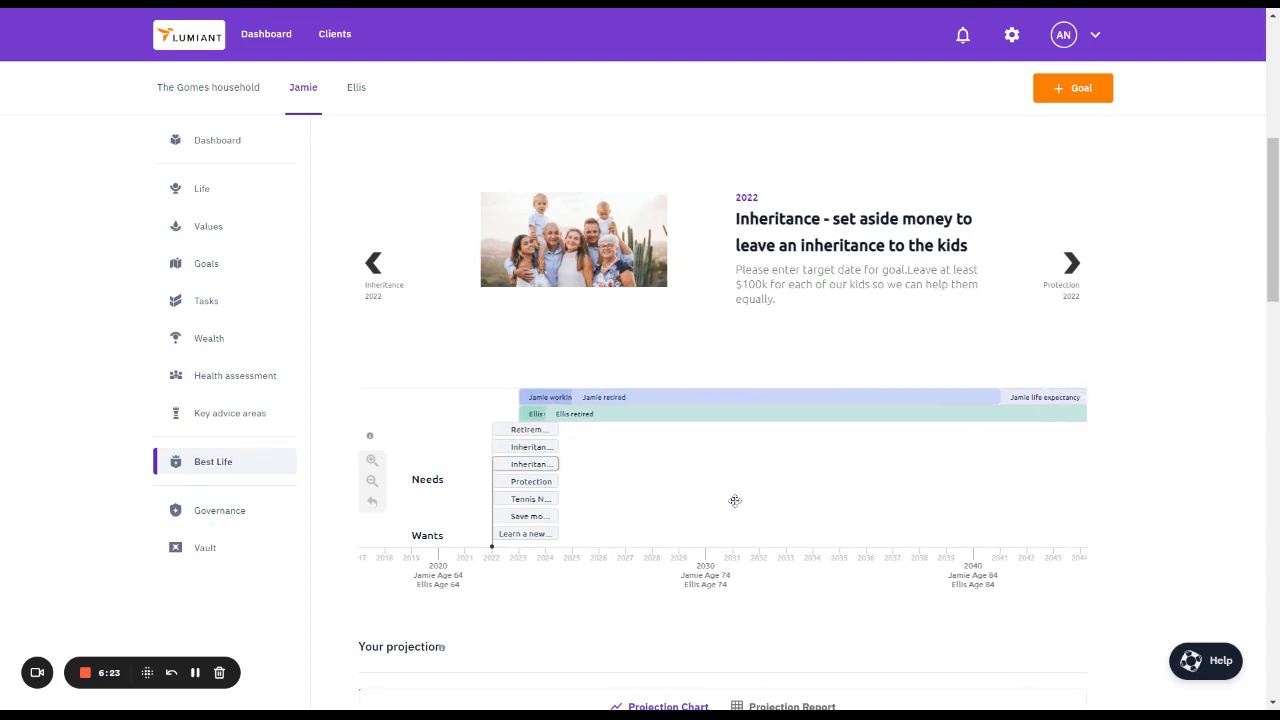
left_click_drag(877, 497, 706, 493)
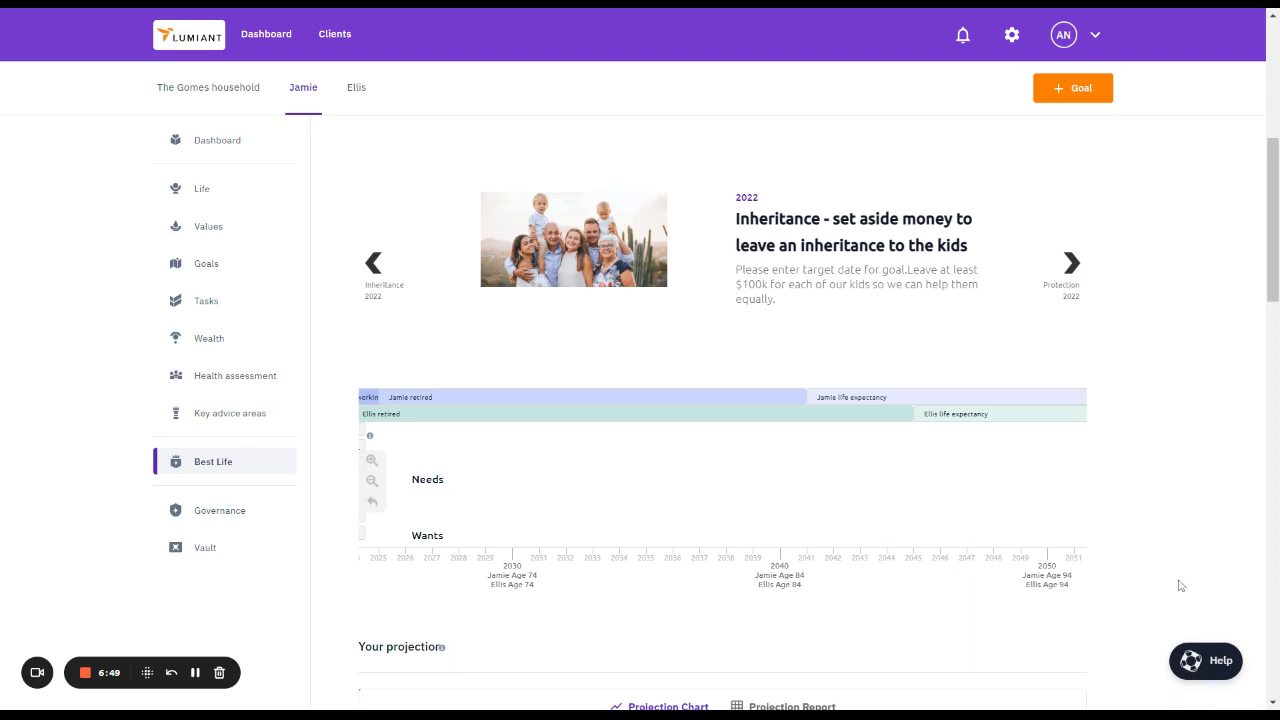
Open the Help Center with the guides and tutorials for the Best Life module
left_click(1219, 656)
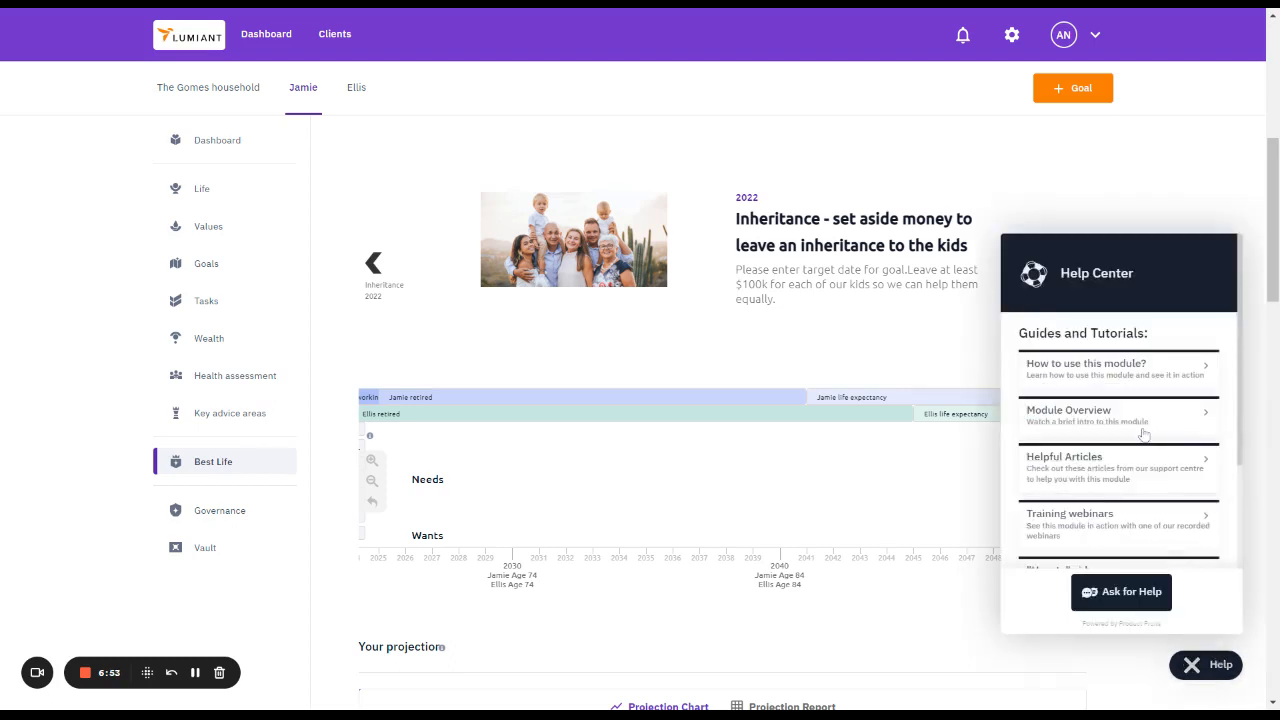